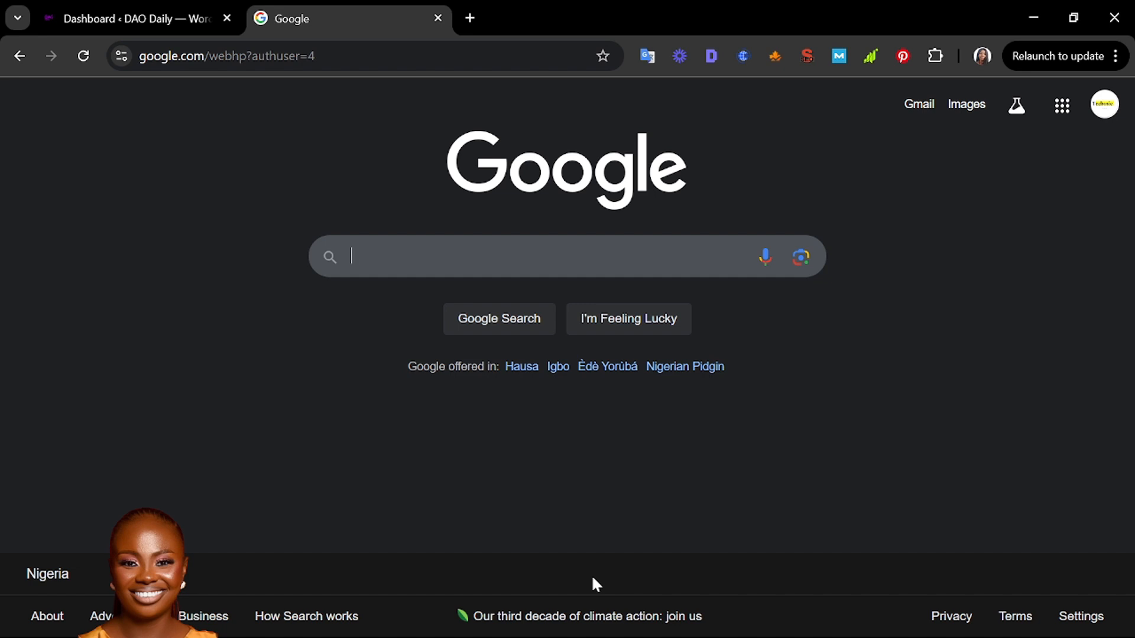
# Search Google for "google search console", open the Google Search Console Tools result and start the service.
pyautogui.write('google')
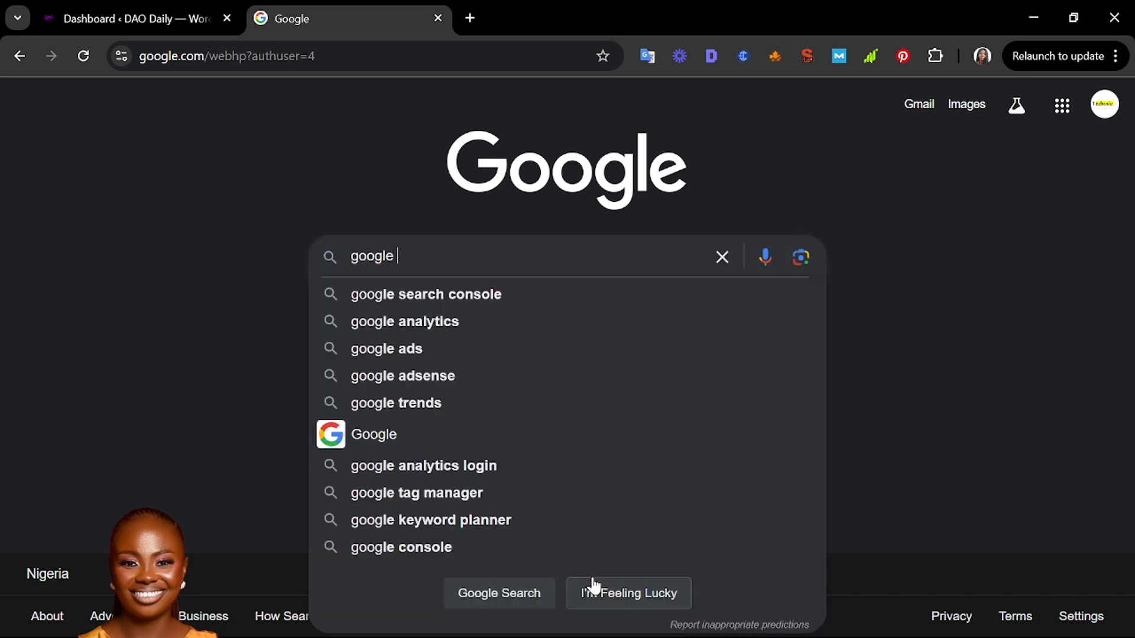
pyautogui.press('BackSpace')
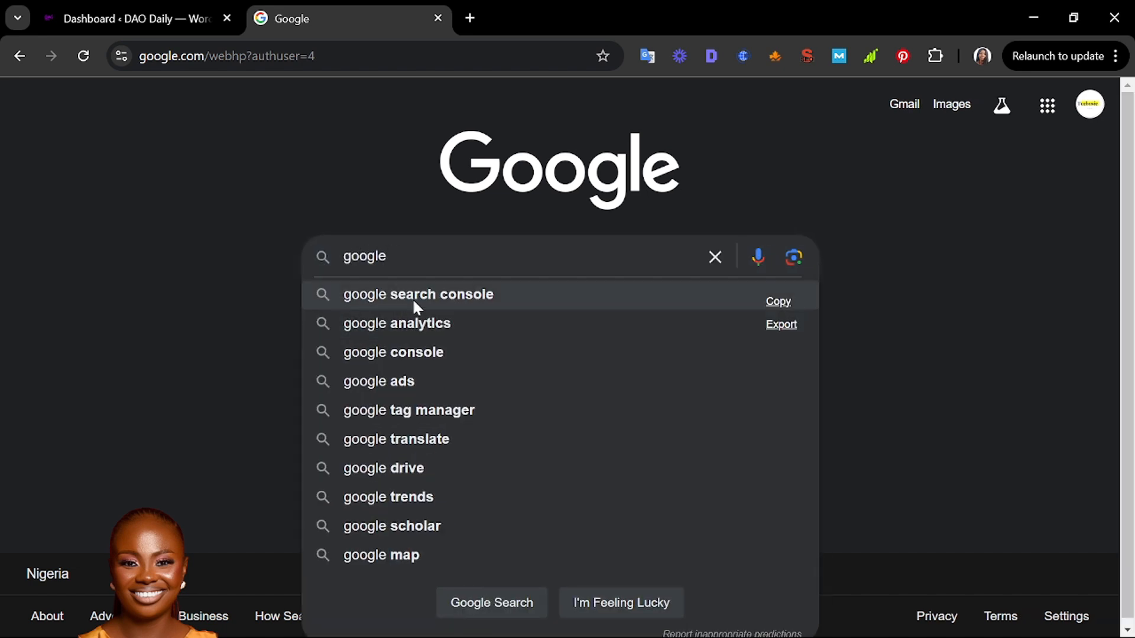
pyautogui.click(414, 301)
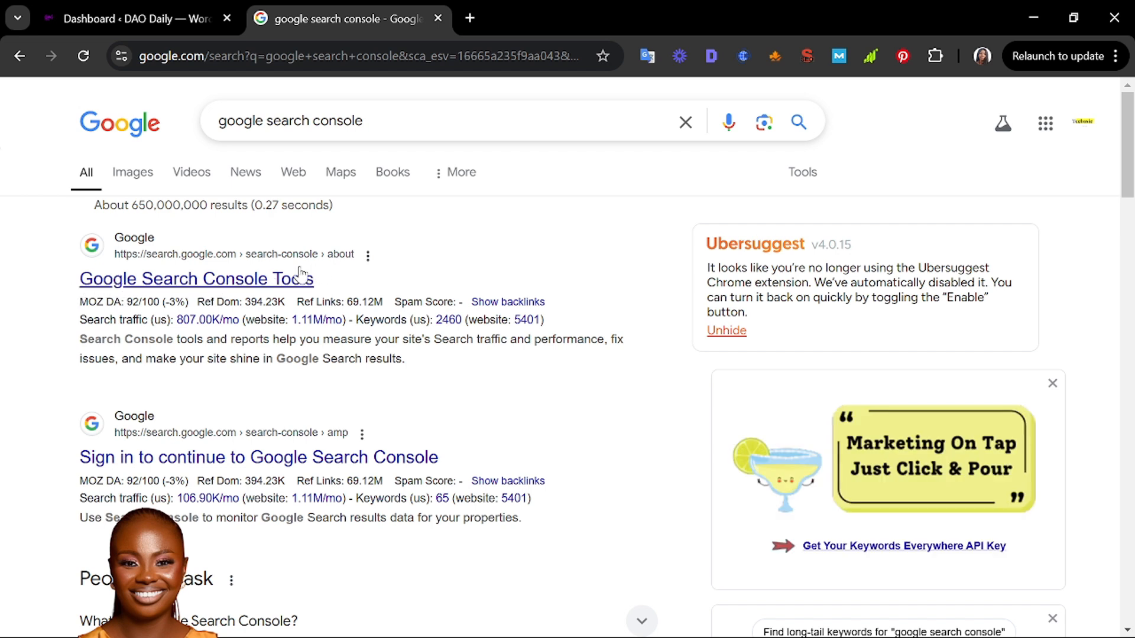
pyautogui.click(213, 286)
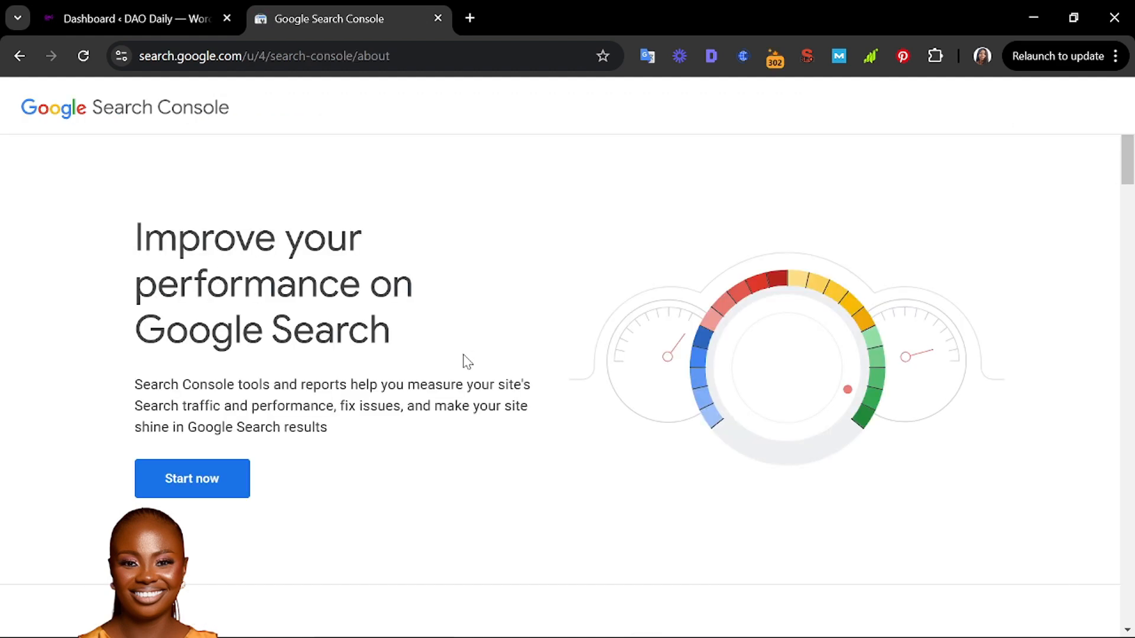
pyautogui.click(198, 480)
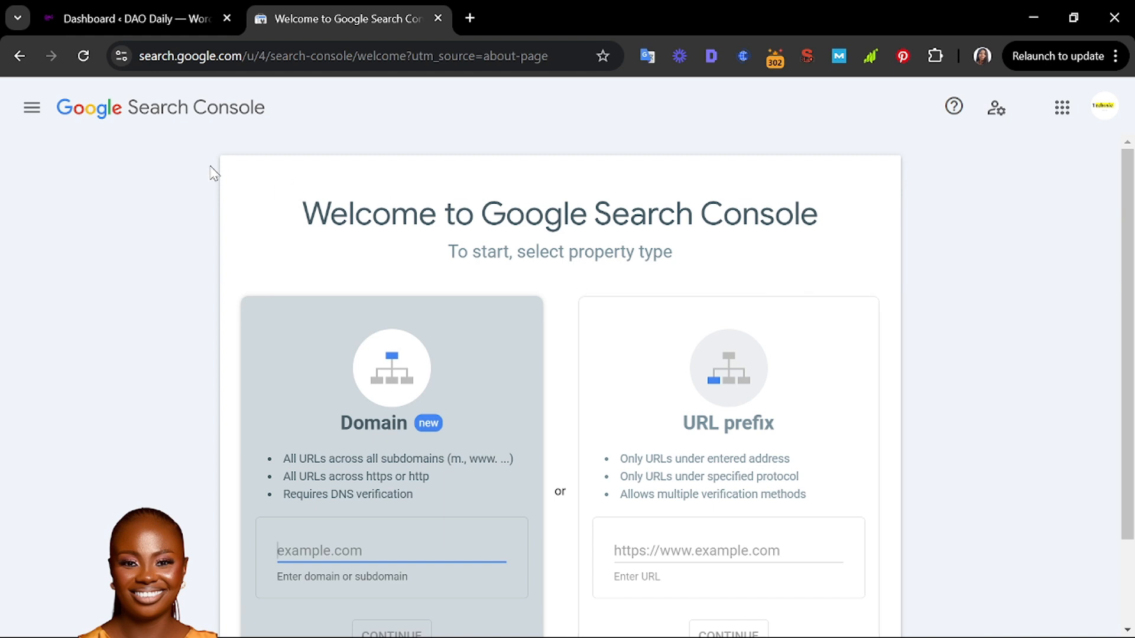
# Open the add-property choices and review the Domain and URL prefix property types.
pyautogui.click(39, 120)
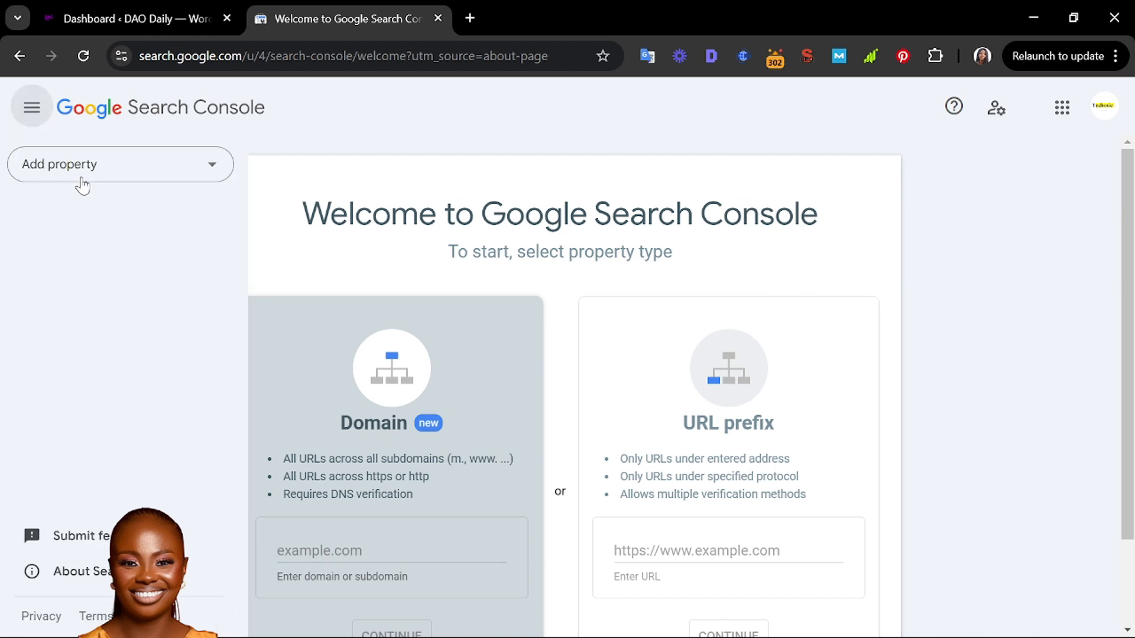
pyautogui.click(82, 179)
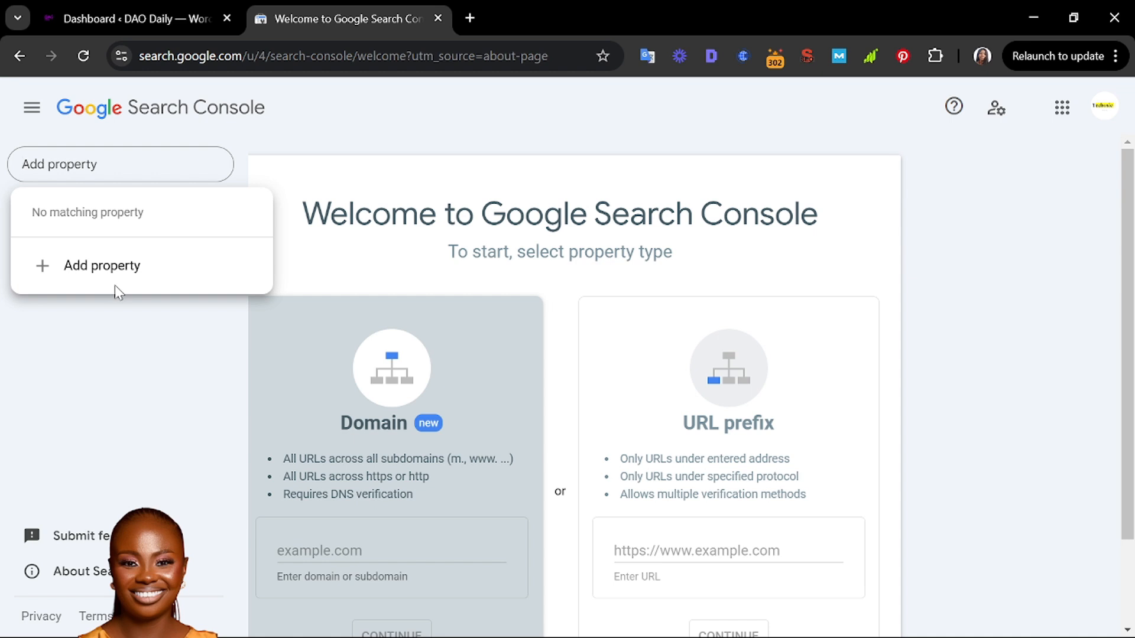
pyautogui.click(130, 320)
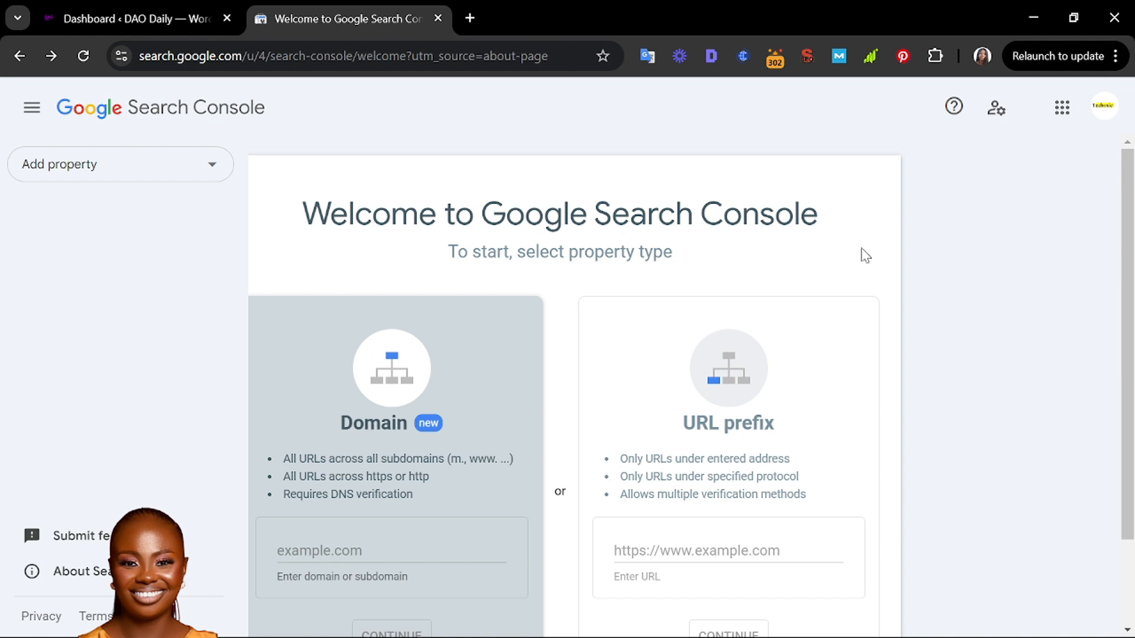
pyautogui.scroll(-2, 544, 292)
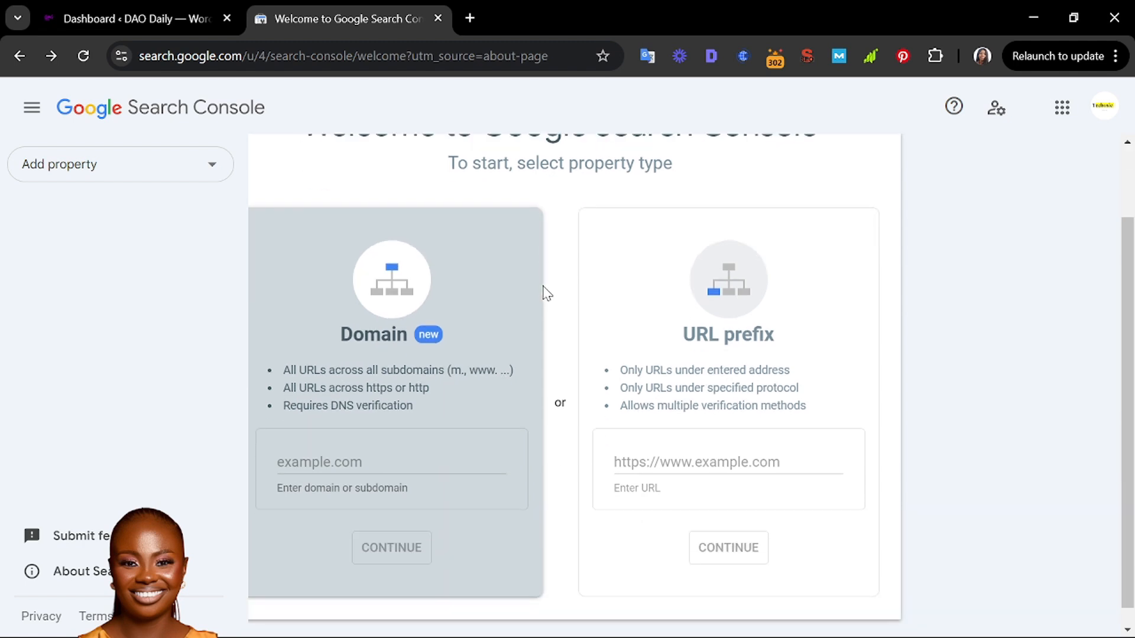
pyautogui.scroll(2, 534, 285)
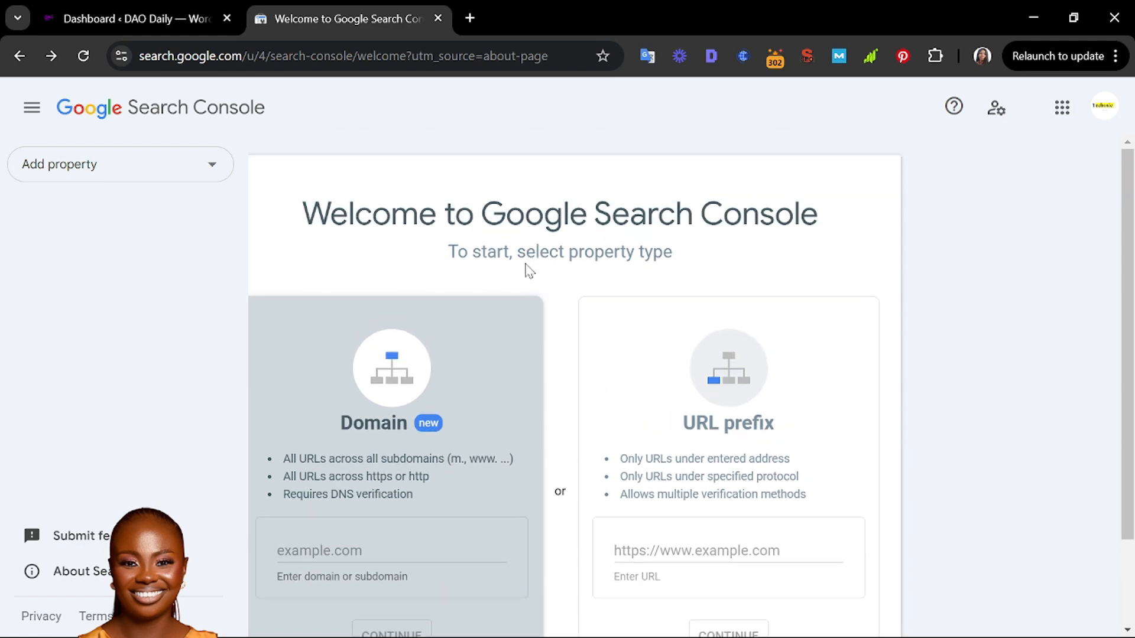
pyautogui.scroll(-2, 526, 270)
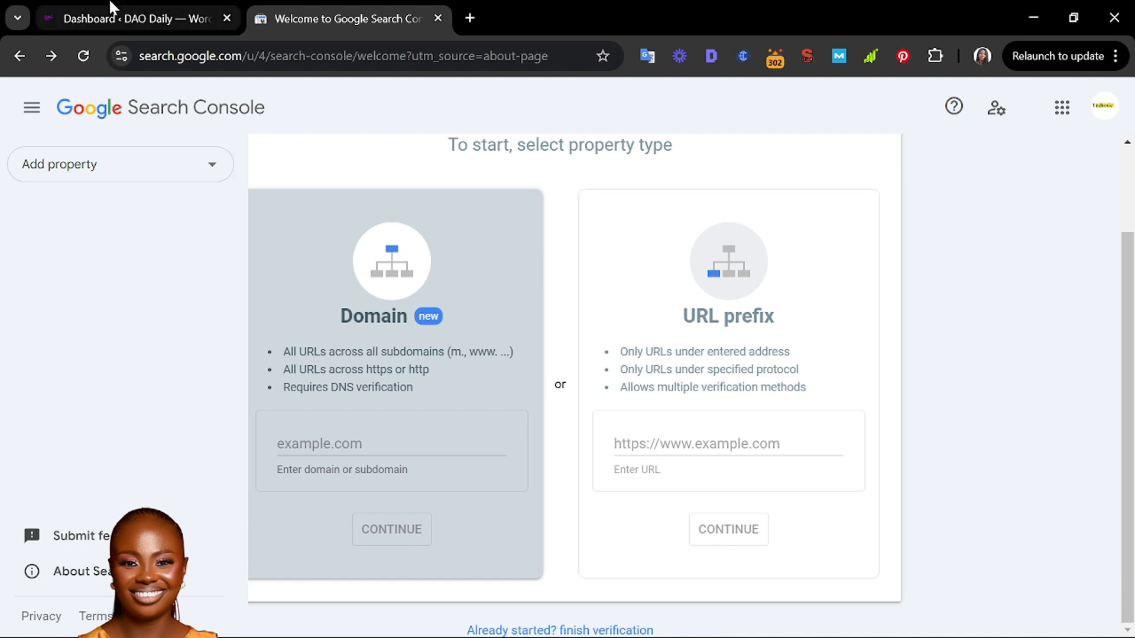
pyautogui.click(120, 14)
pyautogui.click(201, 56)
pyautogui.moveTo(179, 56); pyautogui.dragTo(139, 56)
pyautogui.hotkey('ctrl', 'c')
pyautogui.click(249, 56)
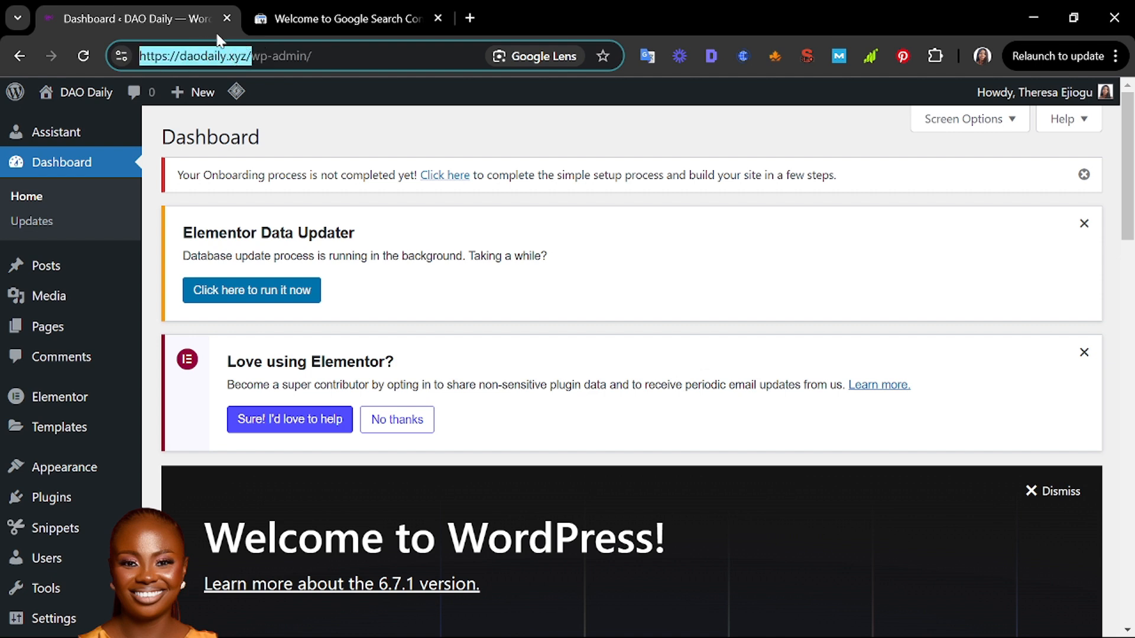
pyautogui.click(299, 16)
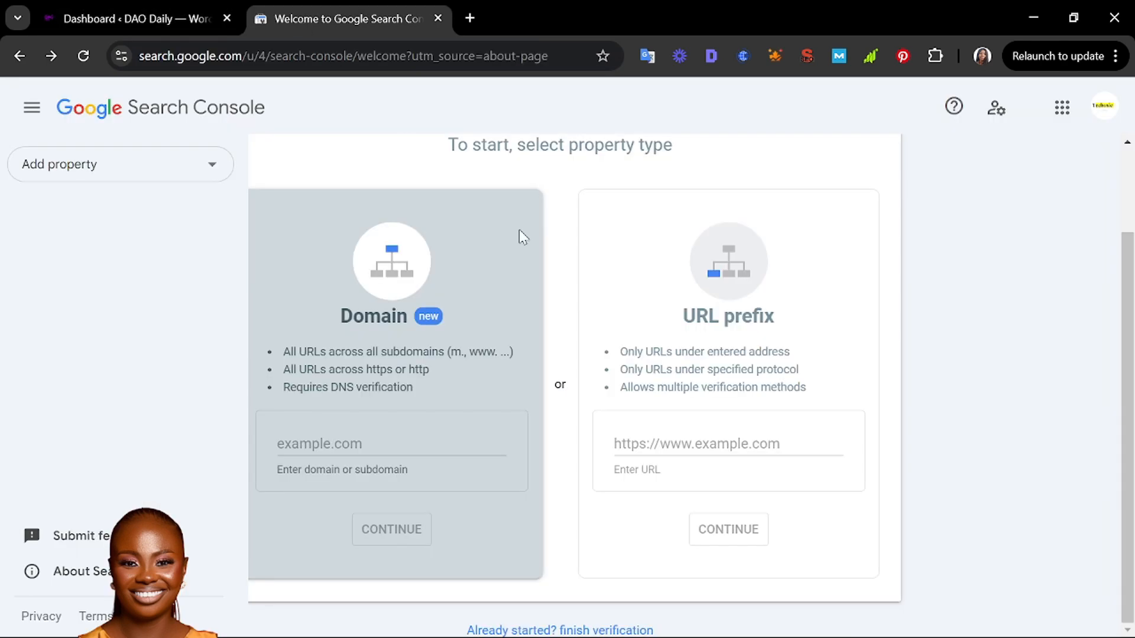
pyautogui.click(689, 450)
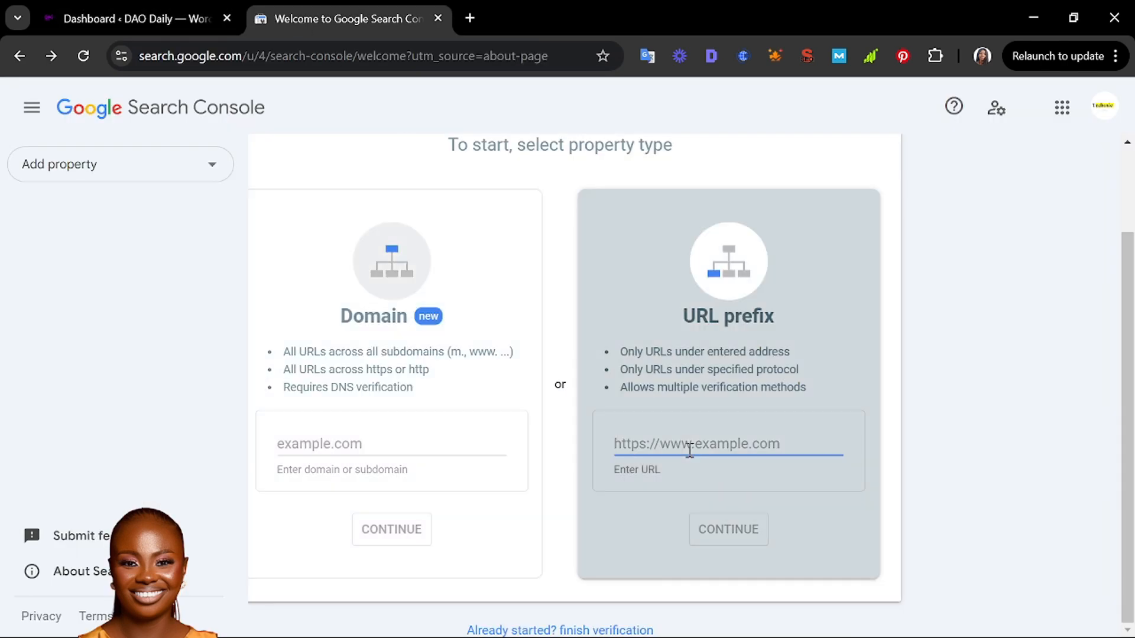
pyautogui.hotkey('ctrl', 'v')
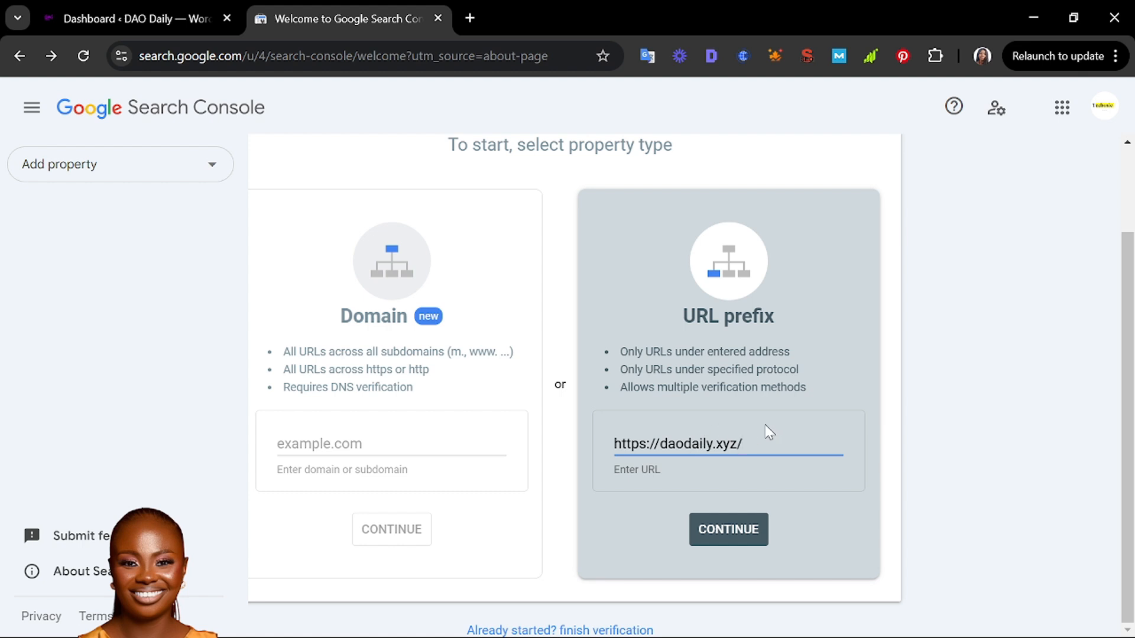
pyautogui.press('BackSpace')
pyautogui.click(749, 528)
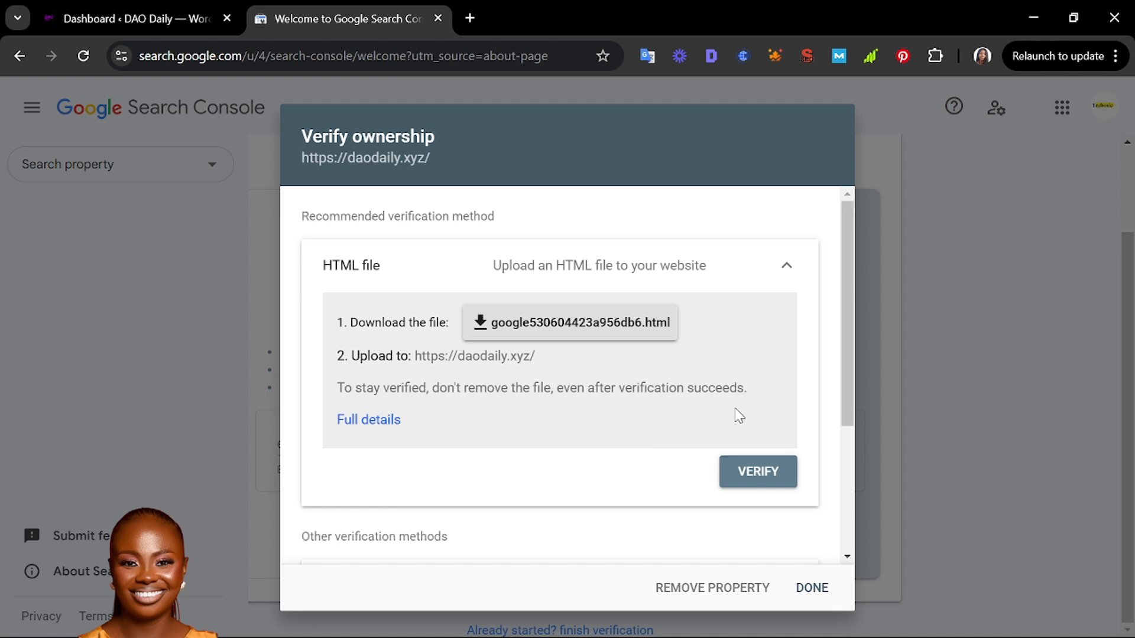
# Collapse the HTML file verification method and expand the HTML tag method's instructions.
pyautogui.click(785, 267)
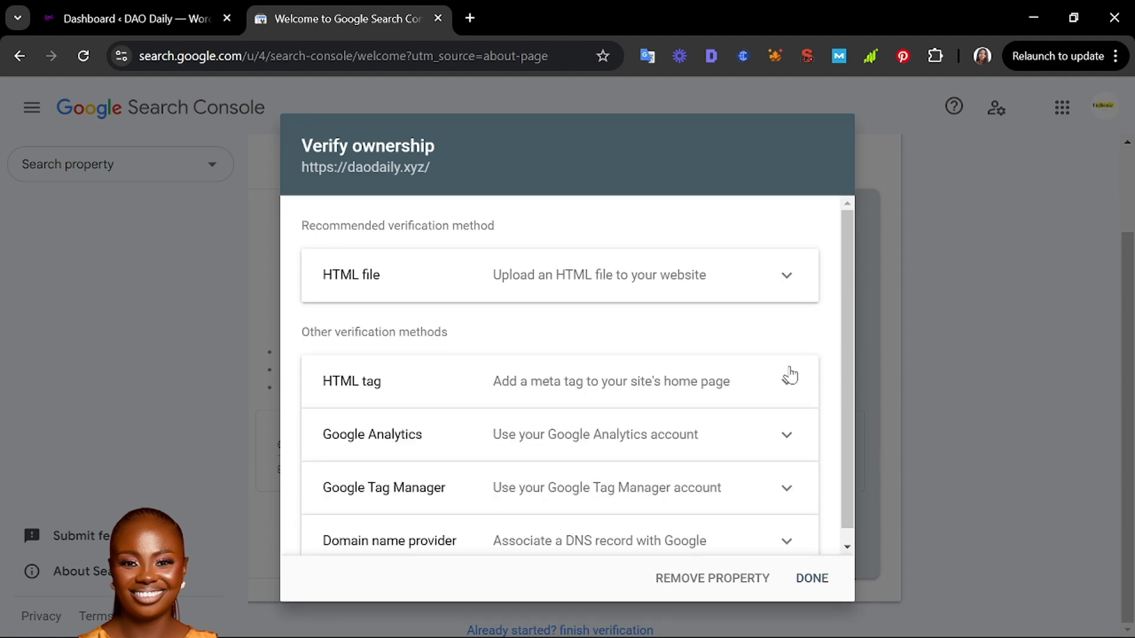
pyautogui.click(777, 395)
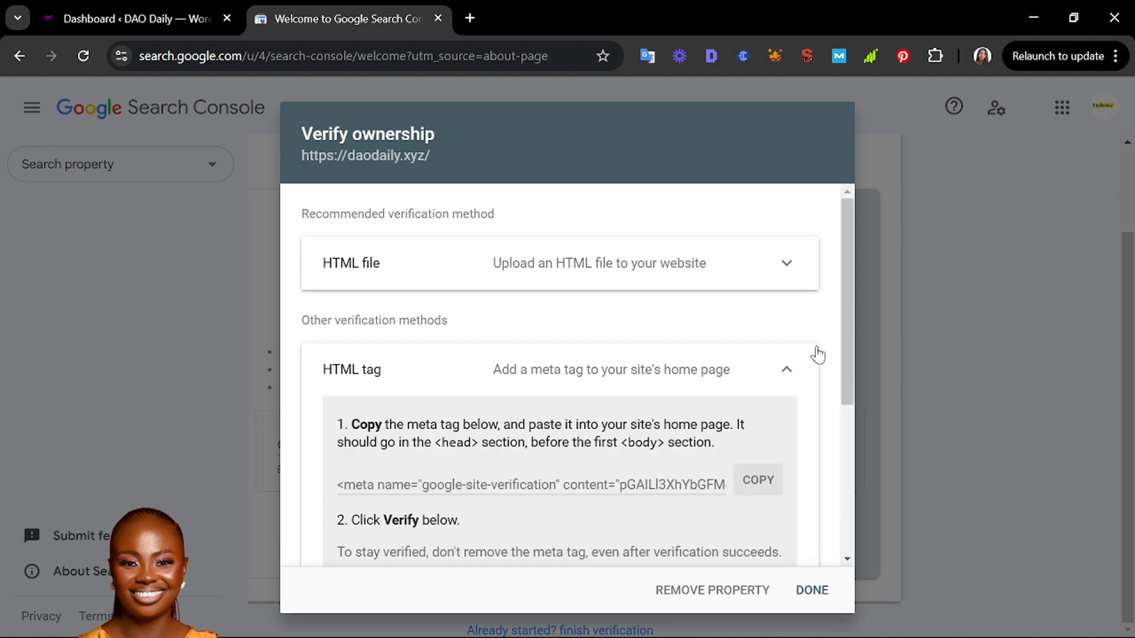
pyautogui.scroll(-2, 816, 353)
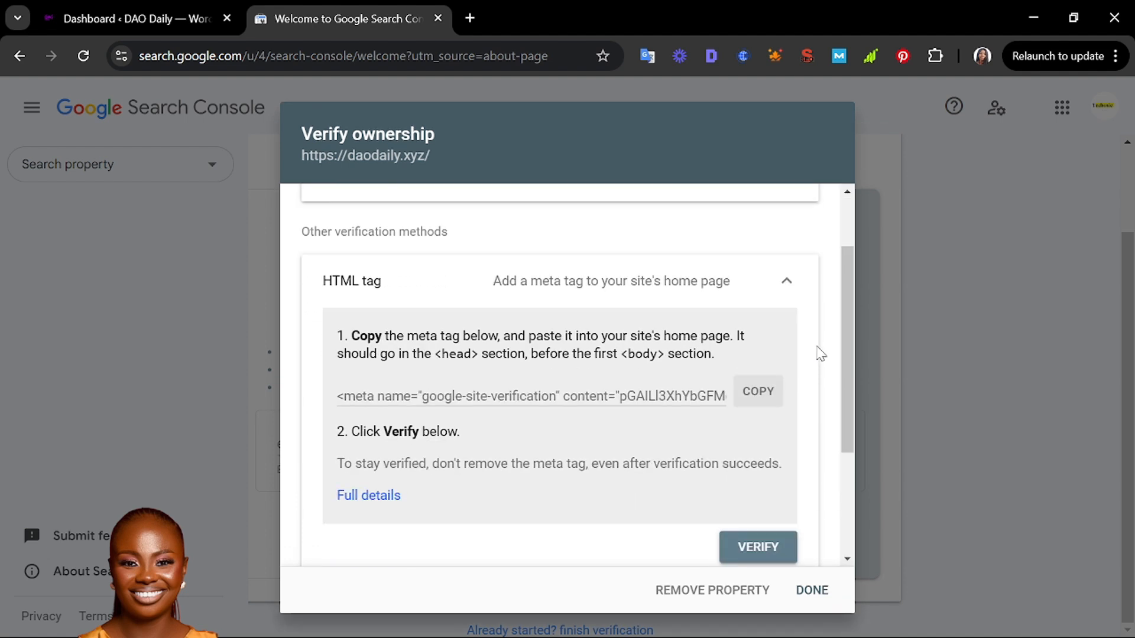
pyautogui.scroll(-3, 820, 354)
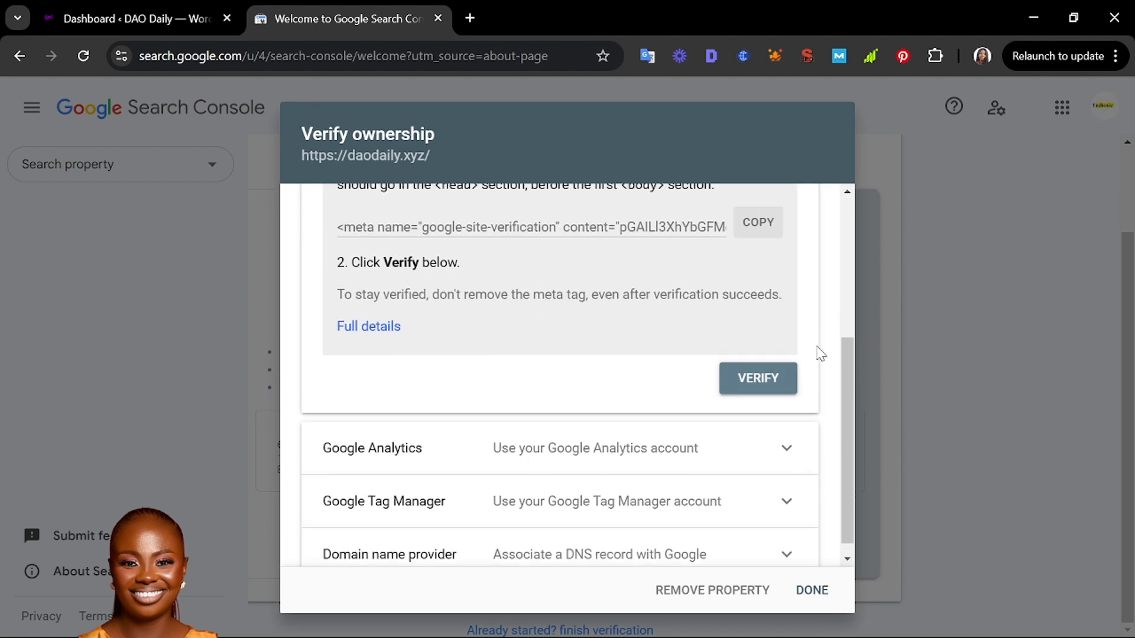
# Expand and review the Google Analytics and Domain name provider verification methods.
pyautogui.click(787, 437)
pyautogui.scroll(-2, 826, 400)
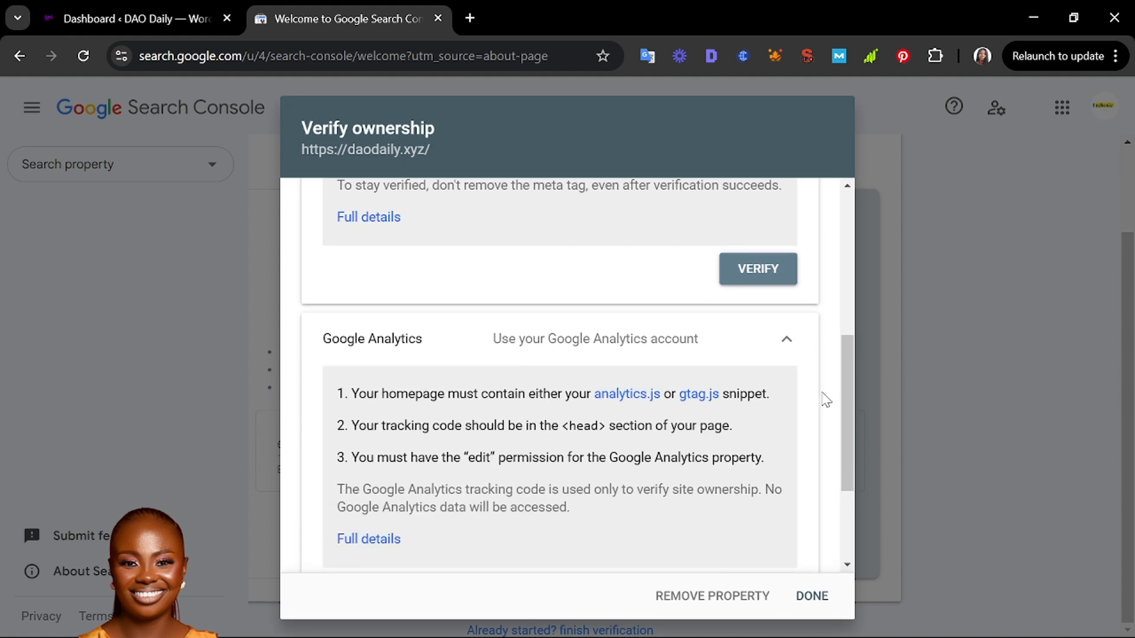
pyautogui.scroll(-2, 826, 400)
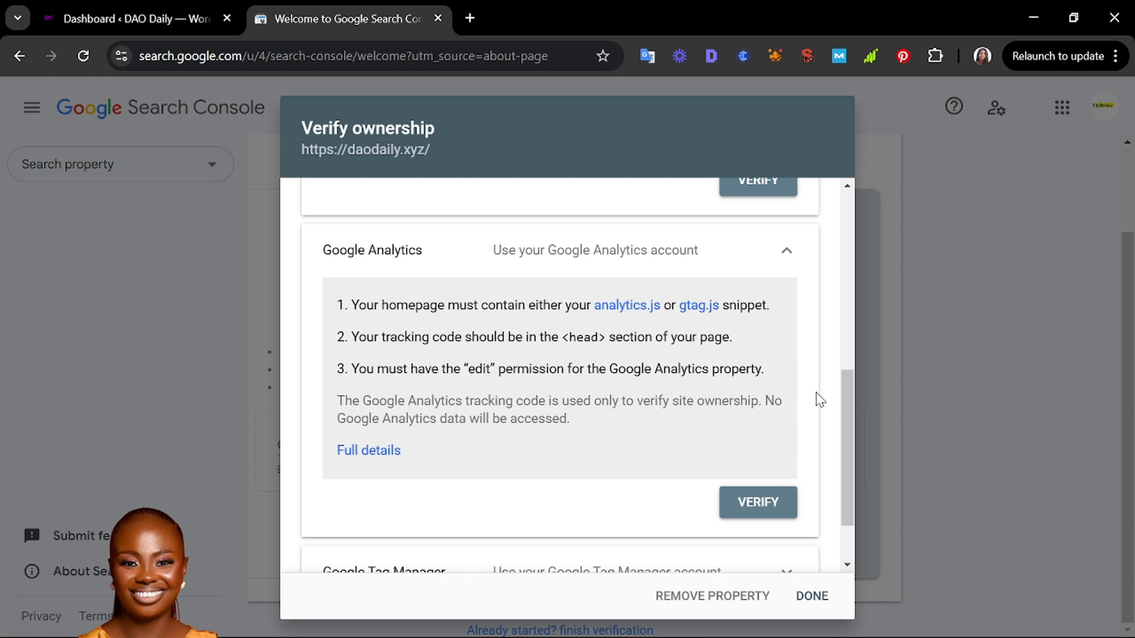
pyautogui.scroll(-1, 818, 396)
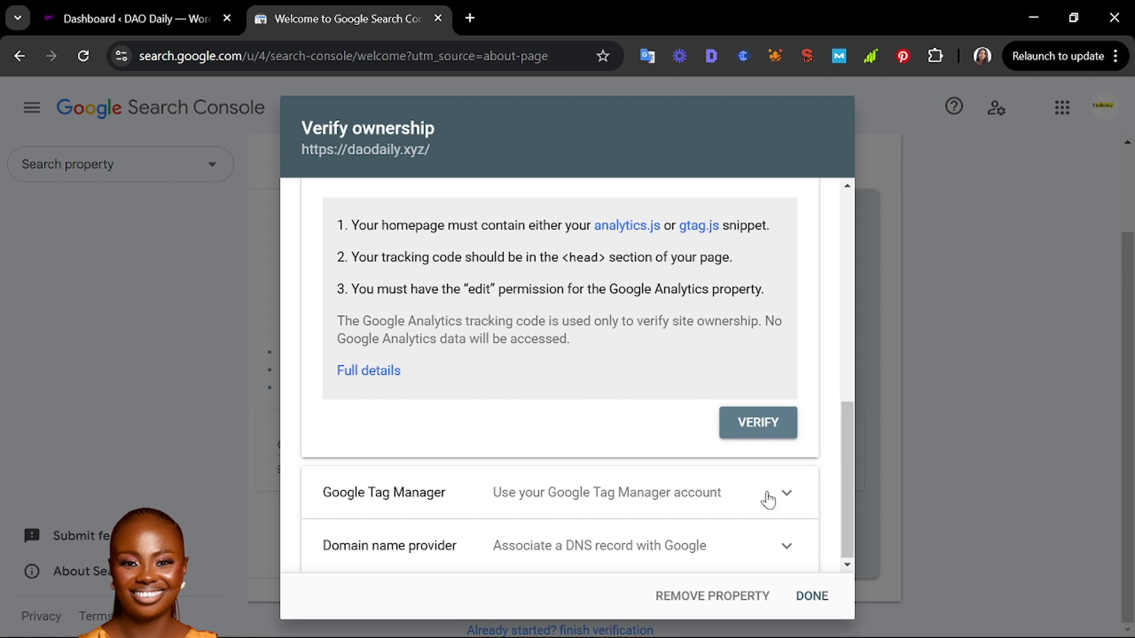
pyautogui.click(786, 548)
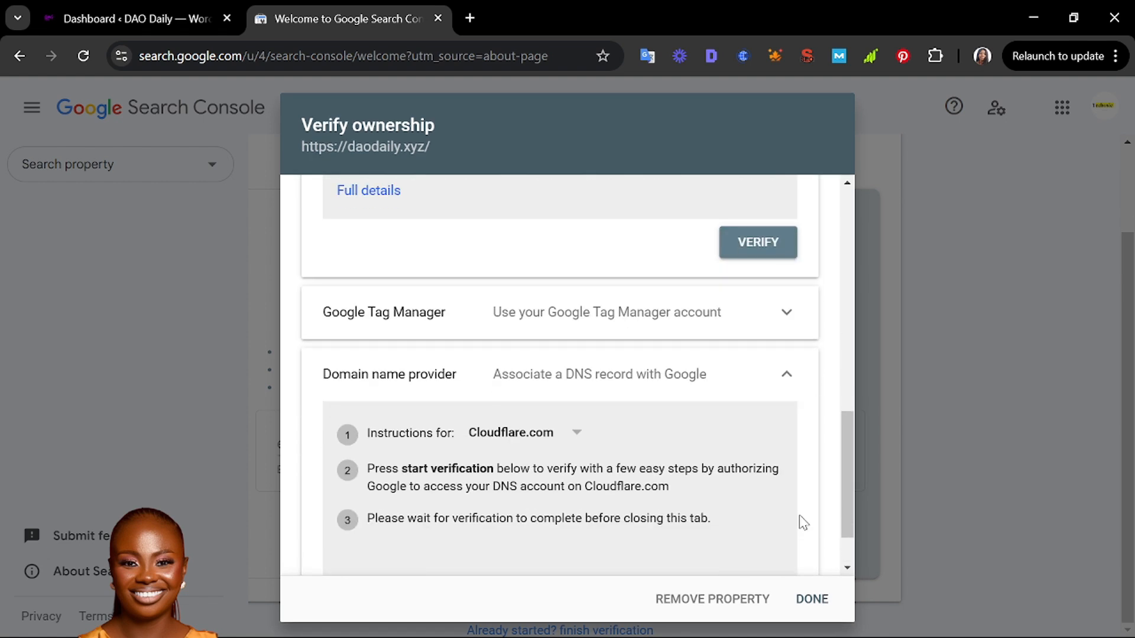
pyautogui.scroll(-1, 802, 522)
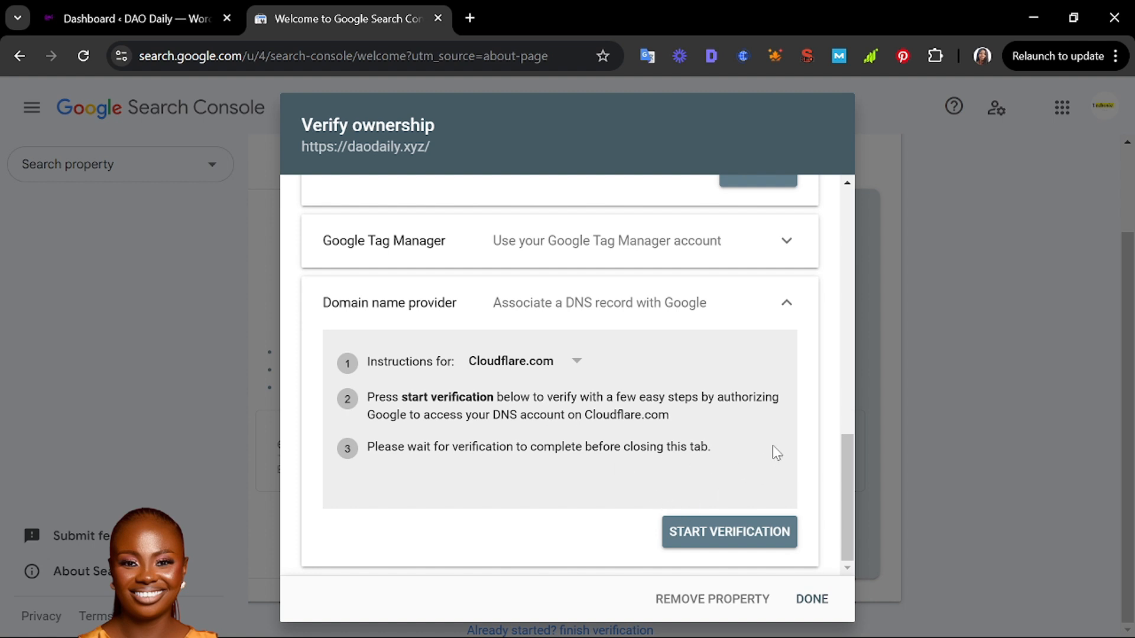
# Copy the google-site-verification meta tag from the HTML tag verification method.
pyautogui.scroll(10, 813, 461)
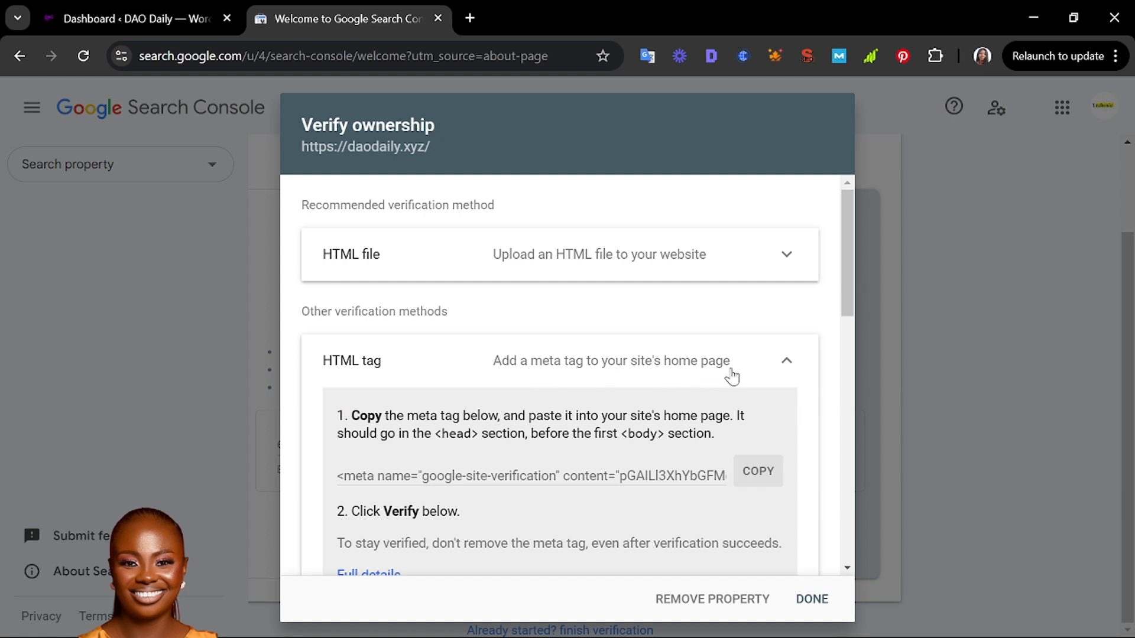
pyautogui.scroll(-2, 733, 377)
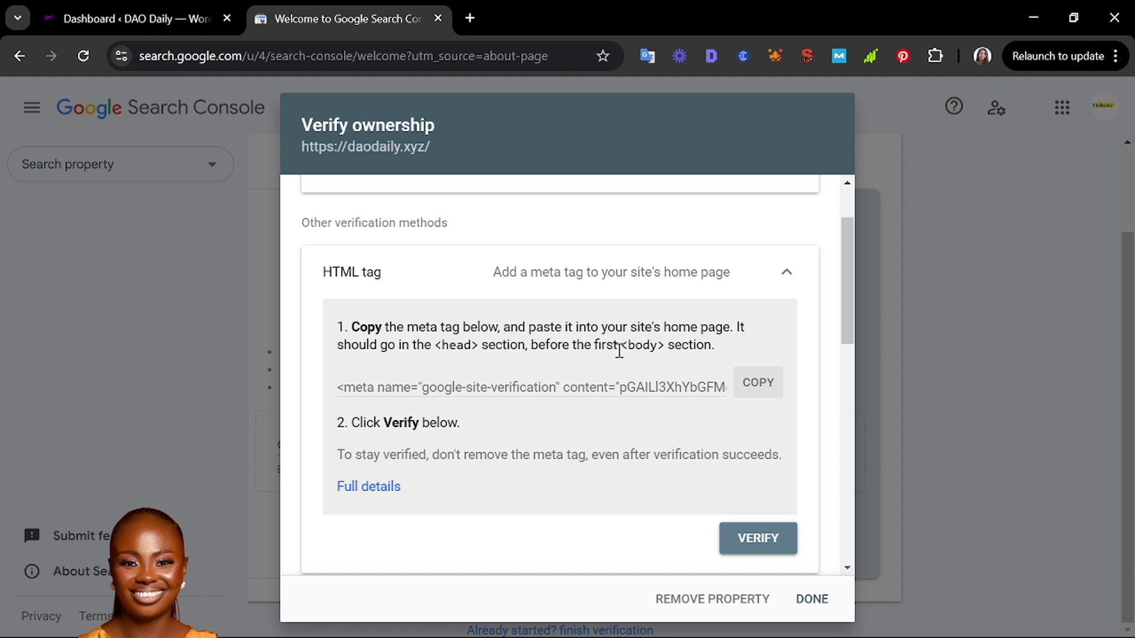
pyautogui.click(759, 388)
# Open daodaily.xyz in a new browser tab and display the home page's source code.
pyautogui.click(470, 19)
pyautogui.write('daodaily.xyz')
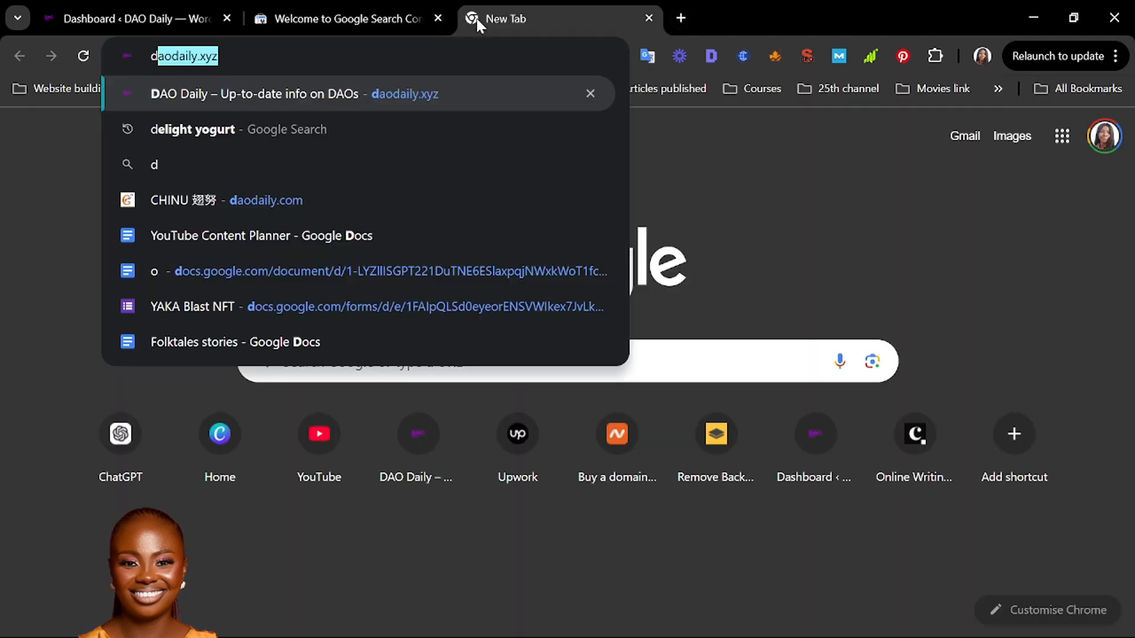
pyautogui.press('Return')
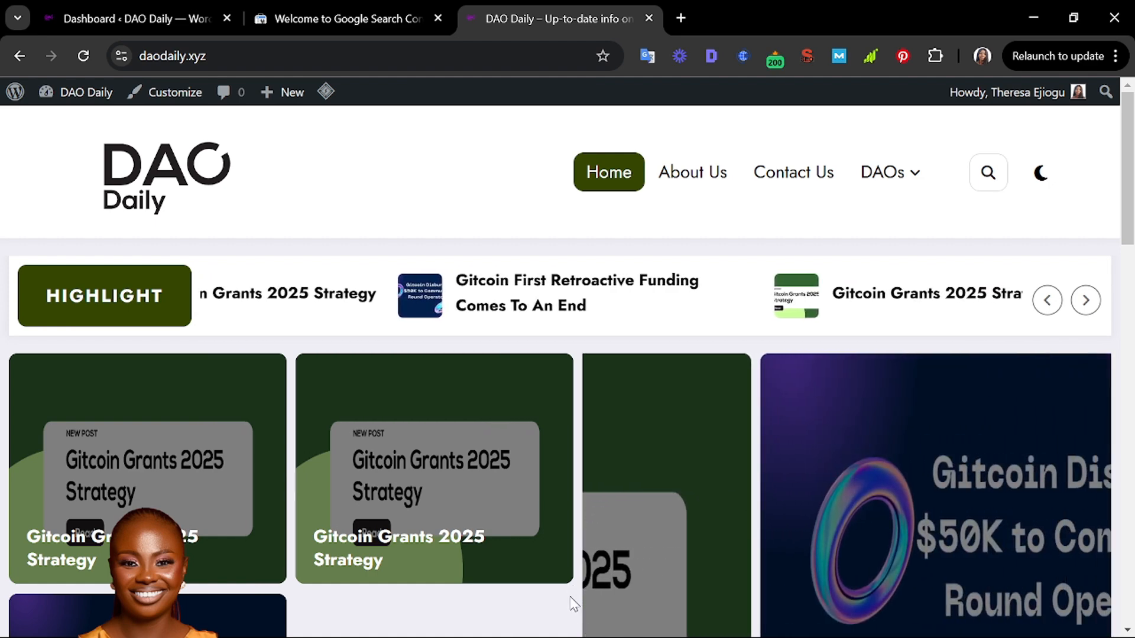
pyautogui.hotkey('ctrl', 'u')
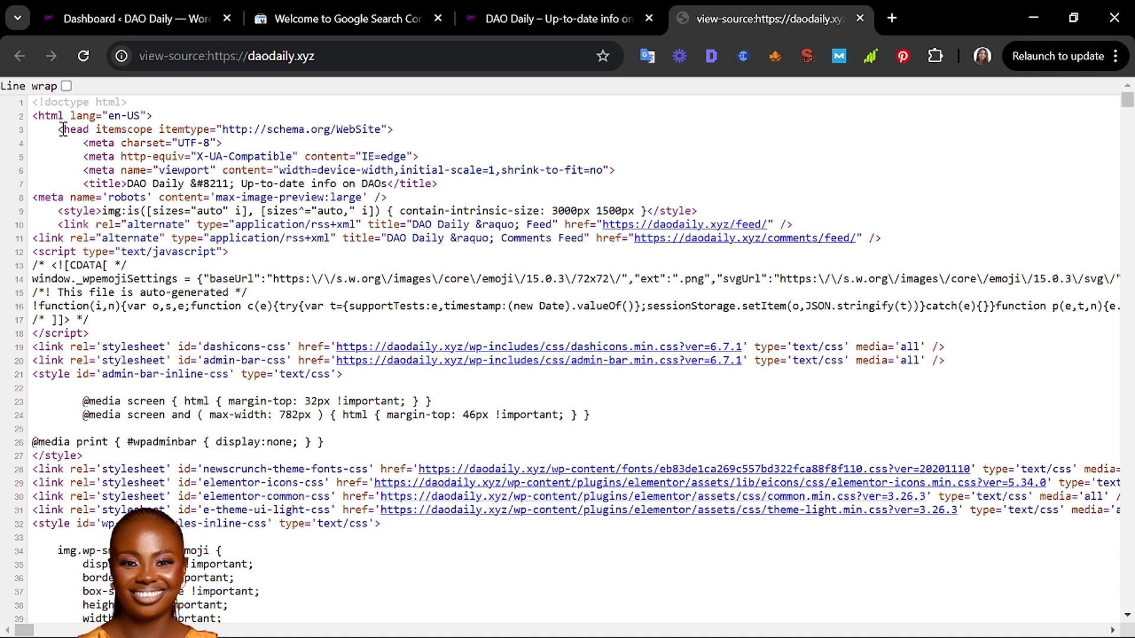
# Examine the page source for the opening and closing head tags and the start of the body section.
pyautogui.moveTo(64, 130); pyautogui.dragTo(89, 129)
pyautogui.scroll(-5, 69, 267)
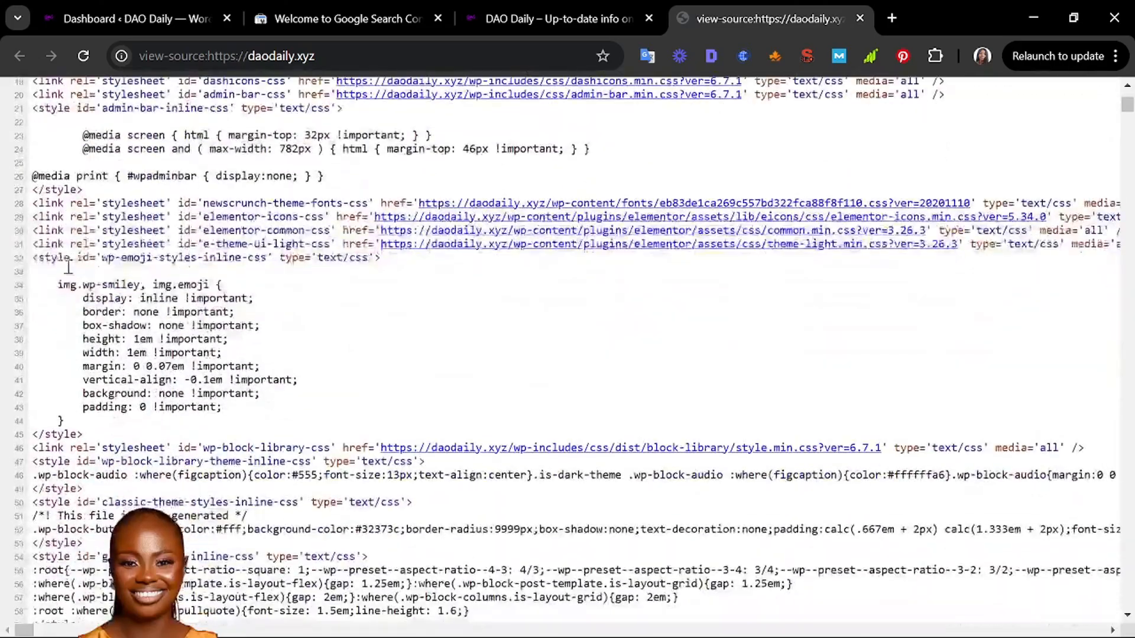
pyautogui.scroll(-6, 69, 267)
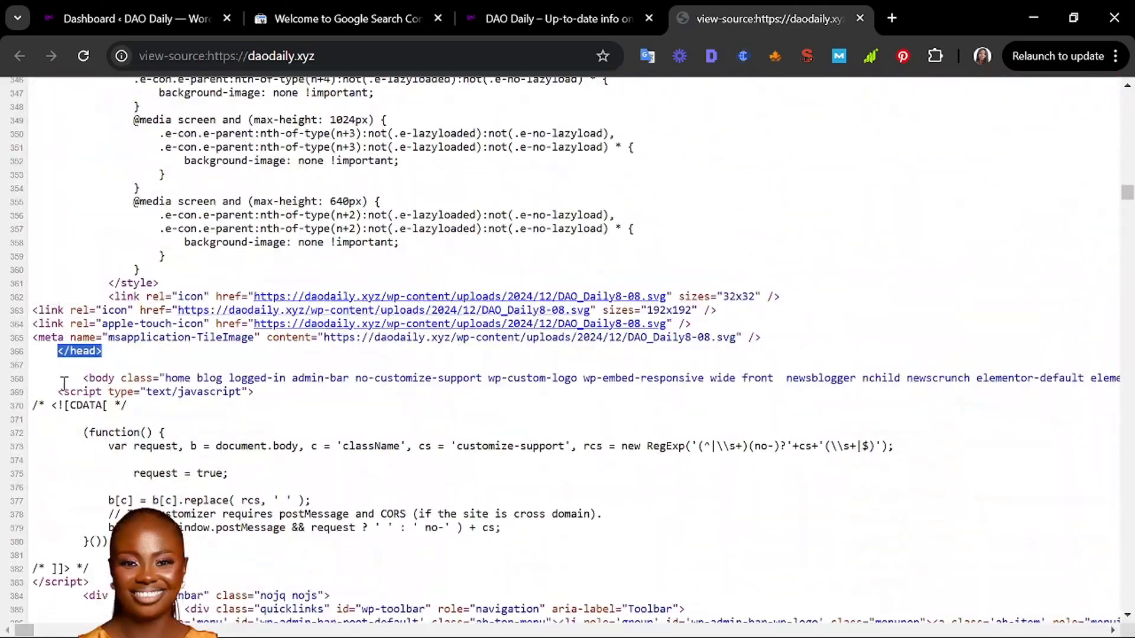
pyautogui.click(64, 344)
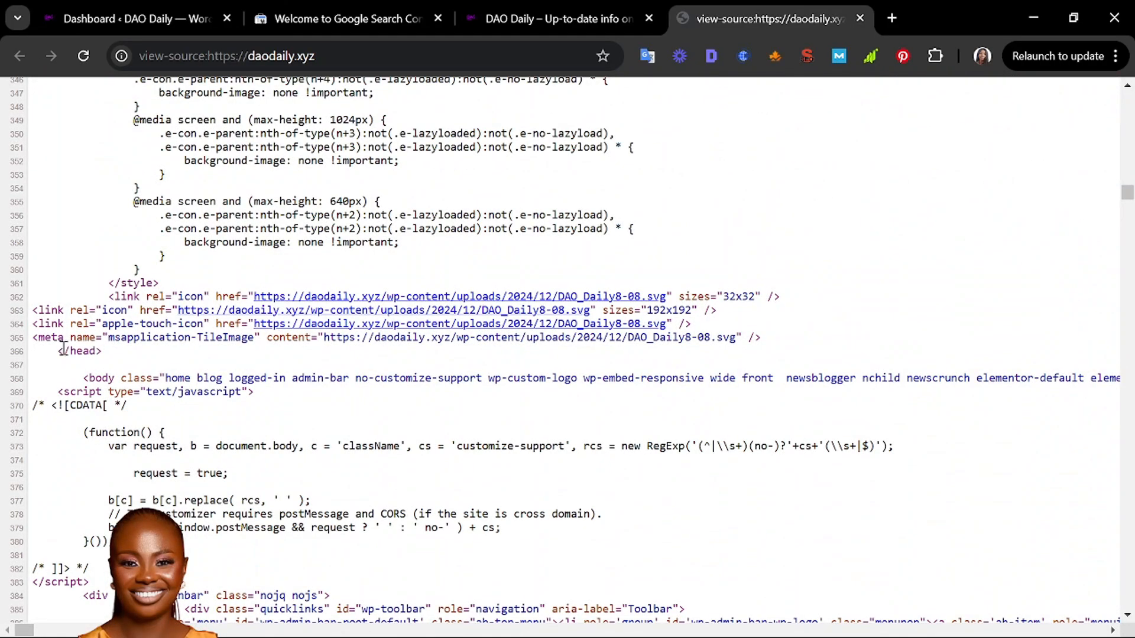
pyautogui.moveTo(58, 351); pyautogui.dragTo(105, 352)
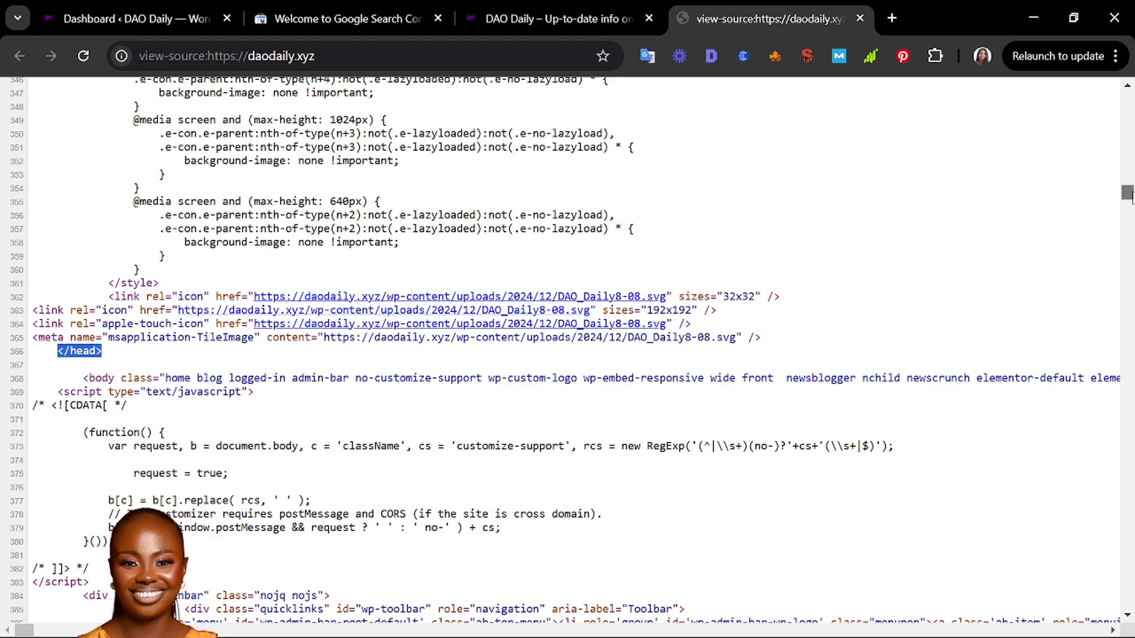
pyautogui.moveTo(1128, 193); pyautogui.dragTo(1129, 98)
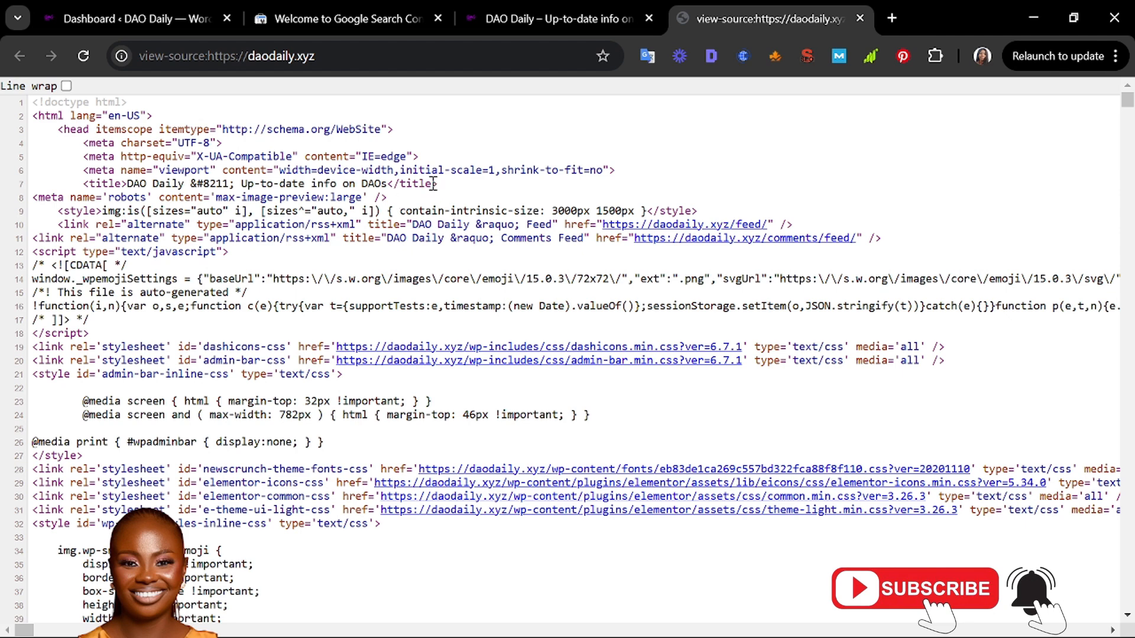
# Examine the title tag and the opening style tag inside the head section of the page source.
pyautogui.moveTo(439, 184); pyautogui.dragTo(93, 187)
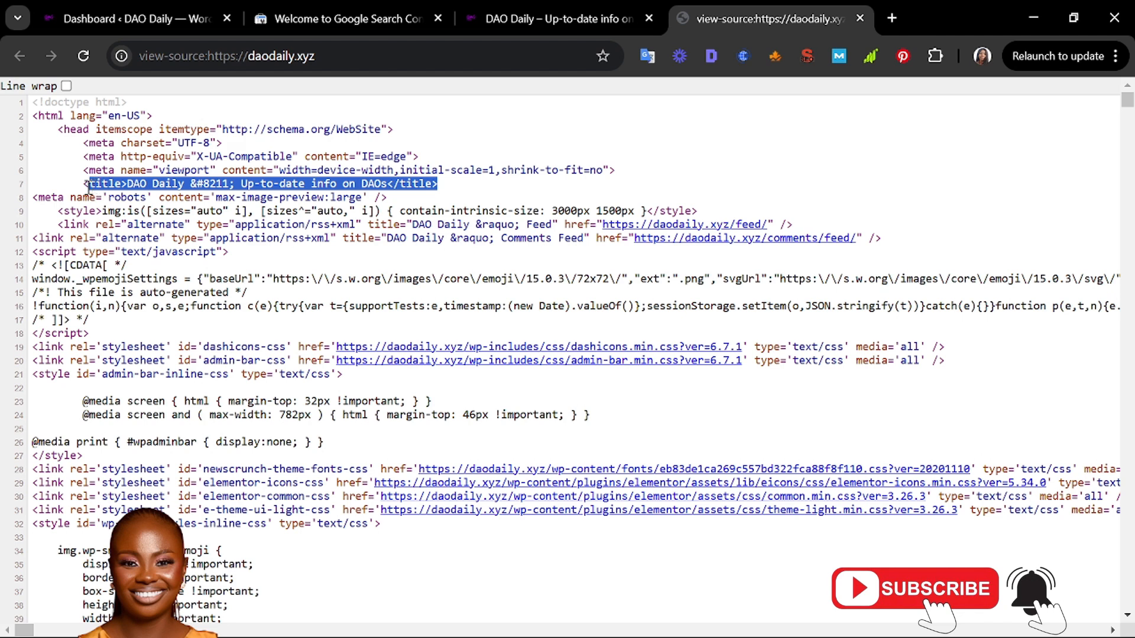
pyautogui.click(44, 217)
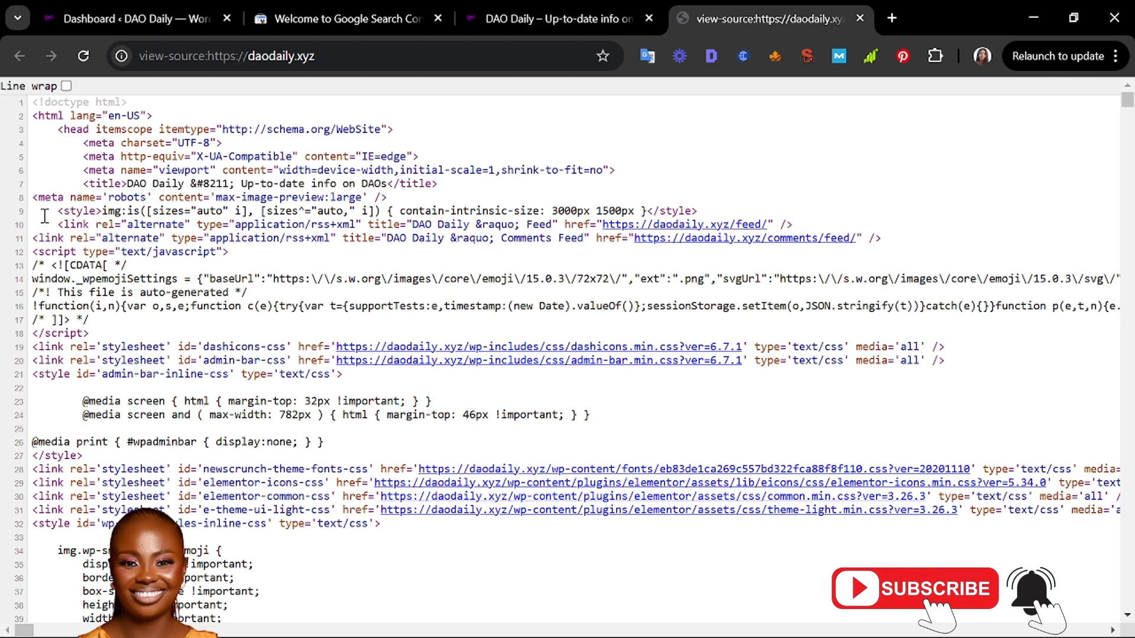
pyautogui.moveTo(52, 211); pyautogui.dragTo(110, 213)
pyautogui.moveTo(32, 212); pyautogui.dragTo(101, 211)
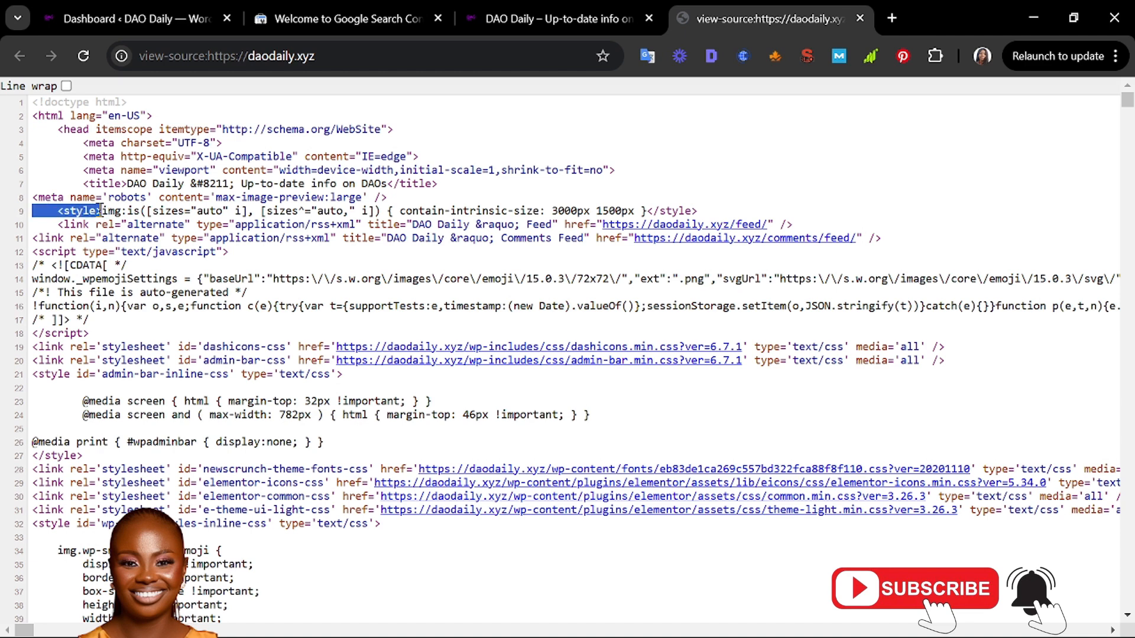
pyautogui.click(443, 193)
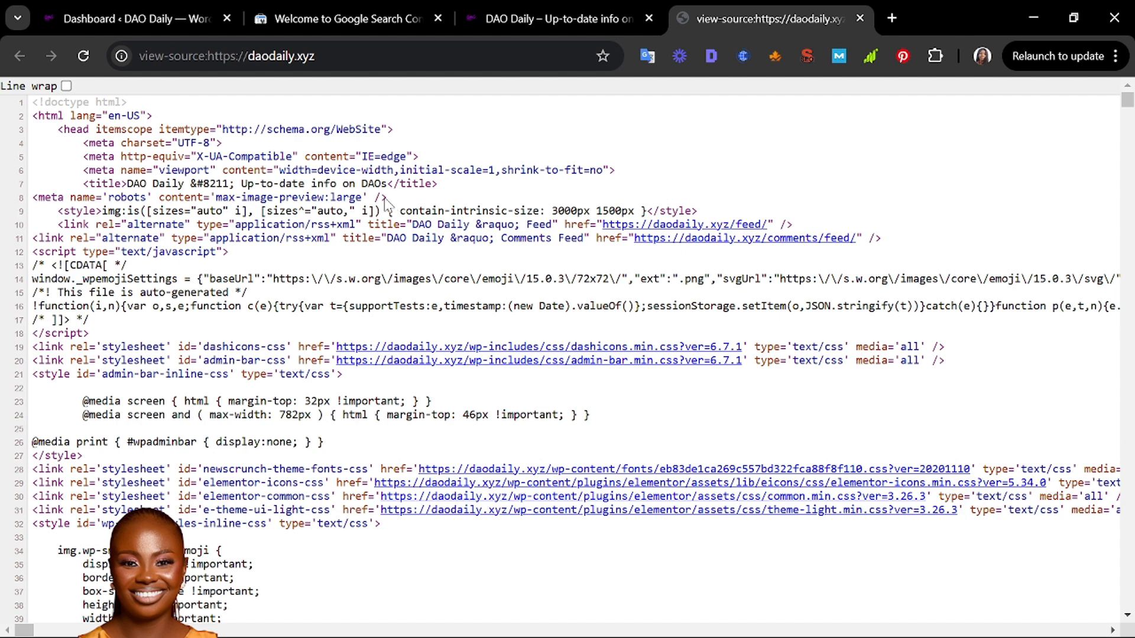
# Return to the WordPress dashboard and search the plugins available to add for "code snippet".
pyautogui.click(144, 21)
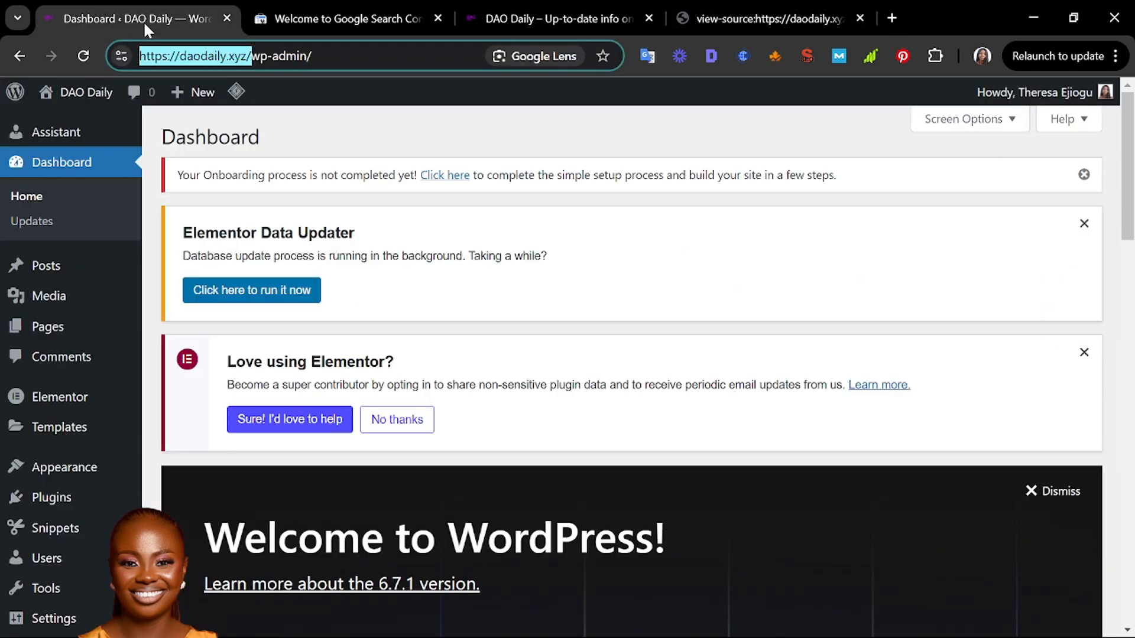
pyautogui.moveTo(102, 288)
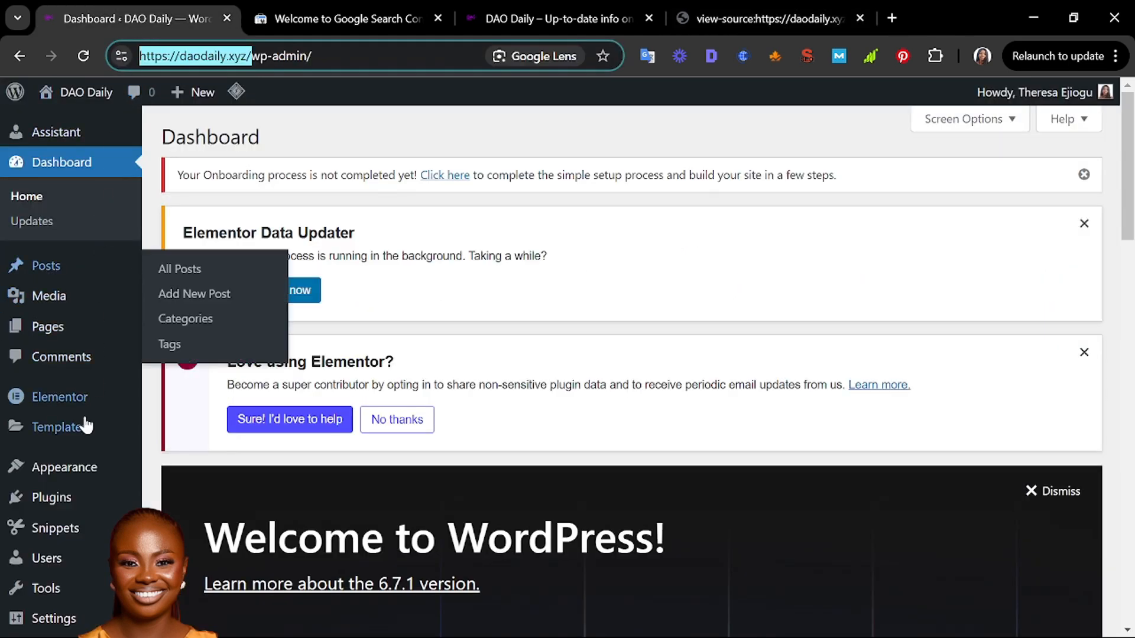
pyautogui.scroll(-1, 83, 455)
pyautogui.moveTo(69, 444)
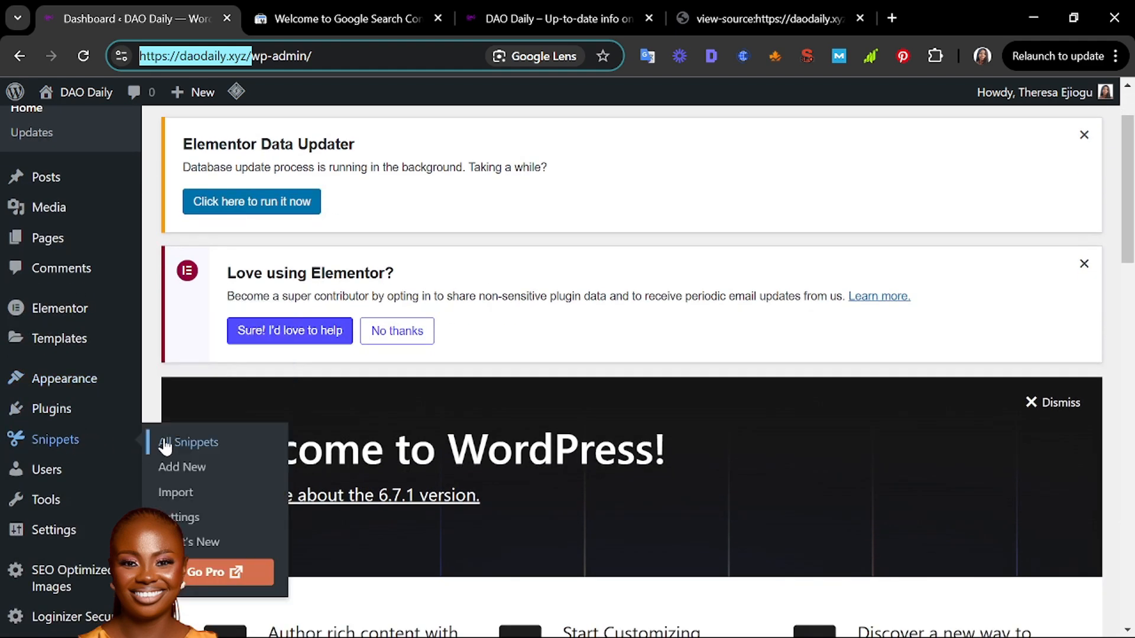
pyautogui.click(78, 411)
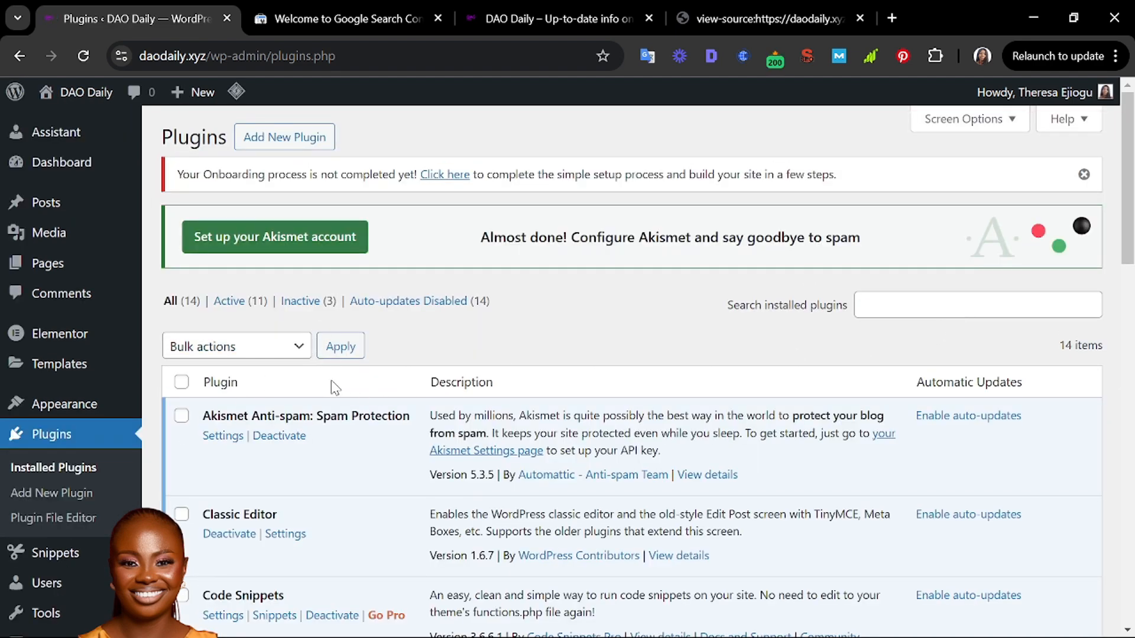
pyautogui.click(320, 149)
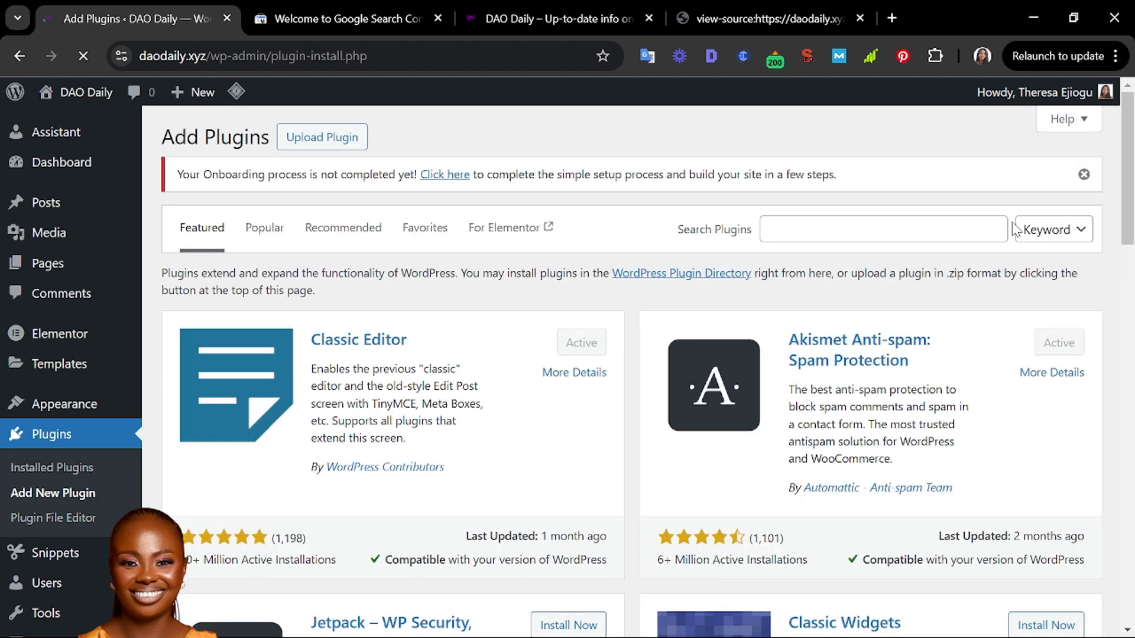
pyautogui.click(919, 229)
pyautogui.write('cod')
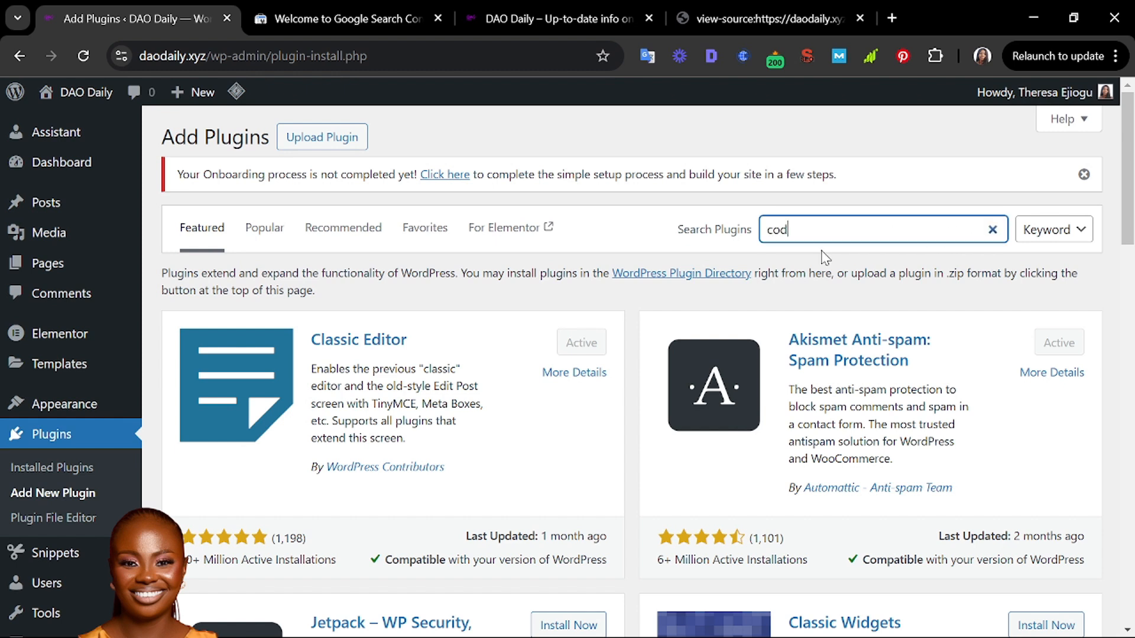
pyautogui.write('e snippet')
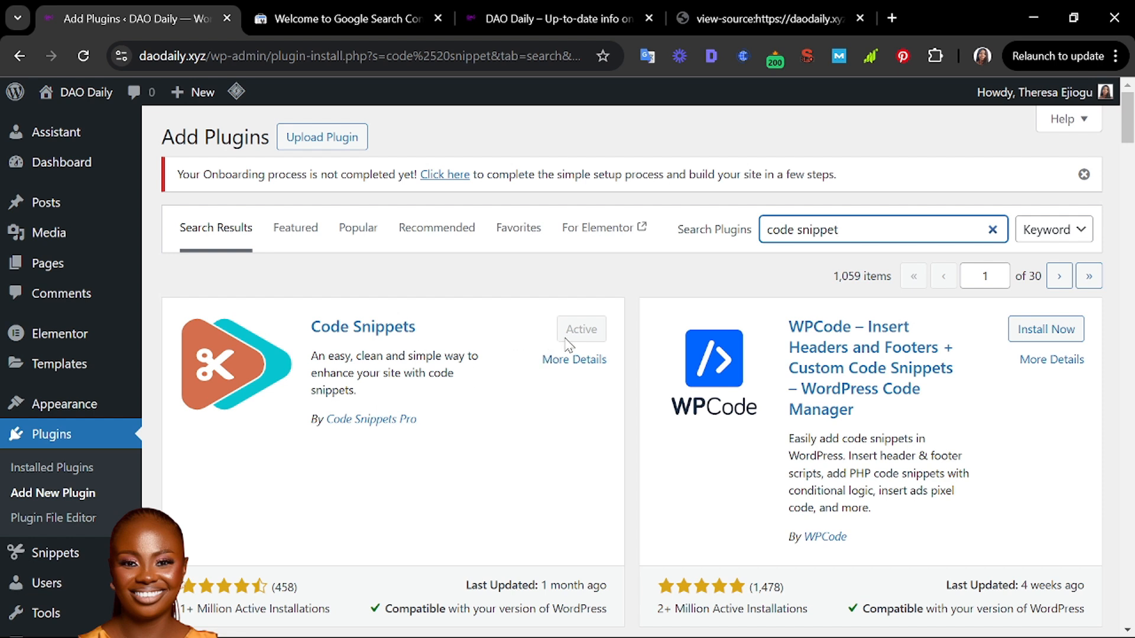
# Open the list of all snippets in the Code Snippets plugin and look through it.
pyautogui.moveTo(72, 555)
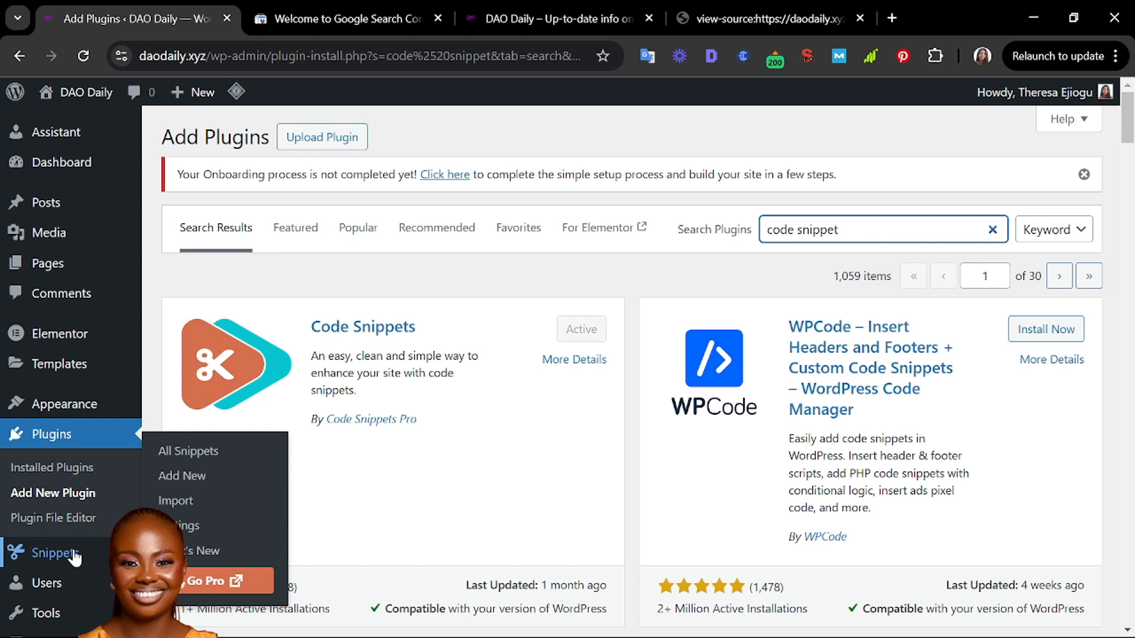
pyautogui.click(104, 557)
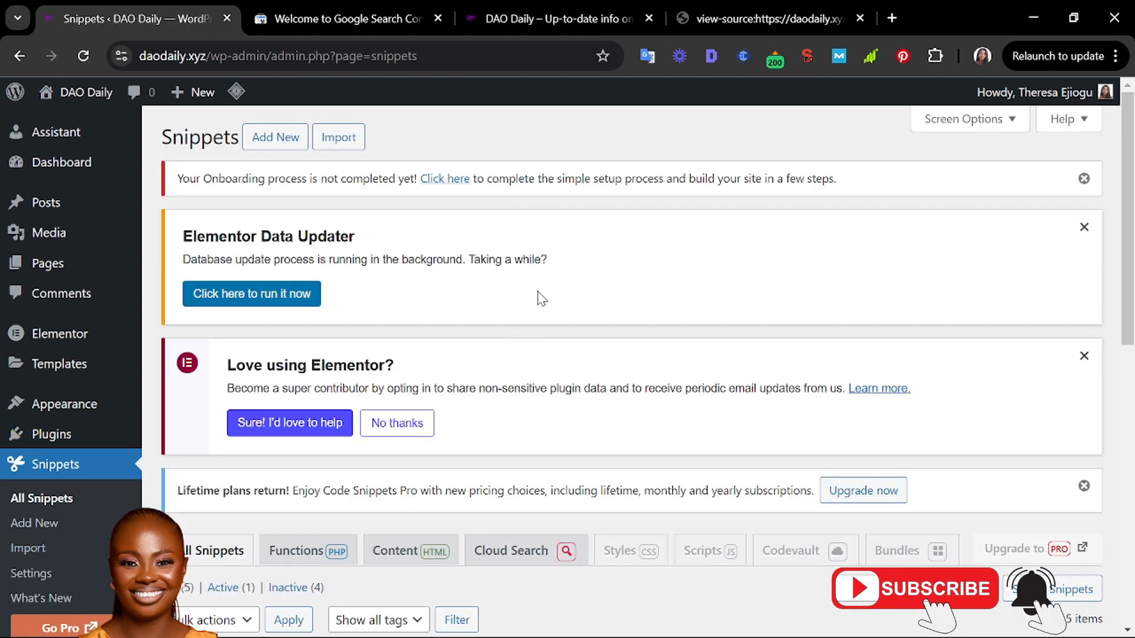
pyautogui.scroll(-2, 544, 290)
pyautogui.scroll(-3, 550, 283)
pyautogui.scroll(3, 549, 285)
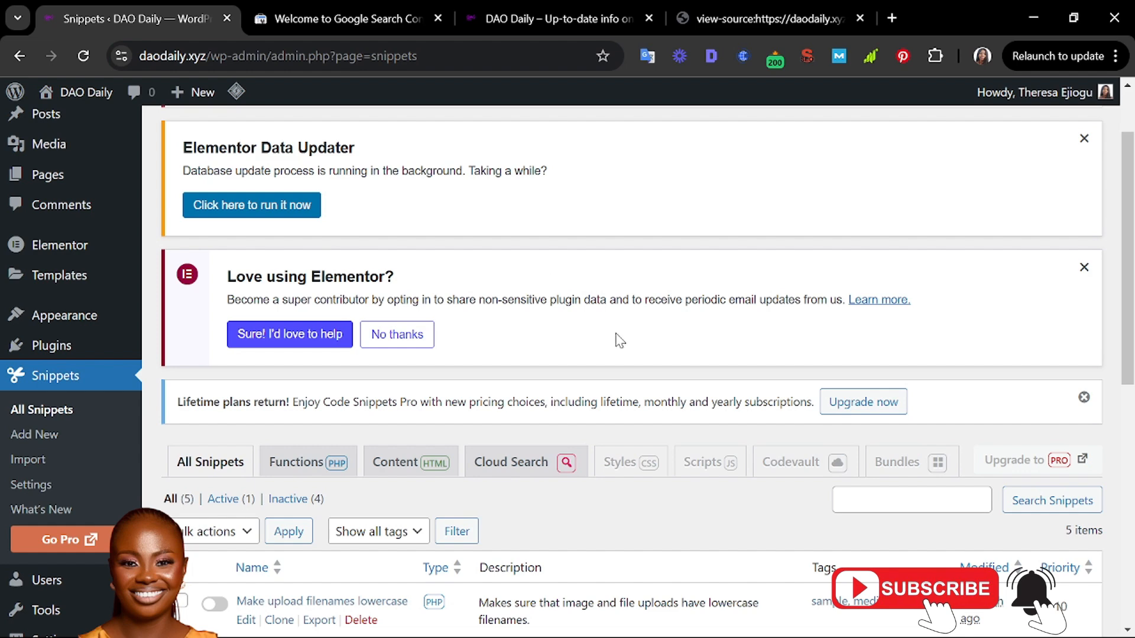
pyautogui.scroll(2, 600, 493)
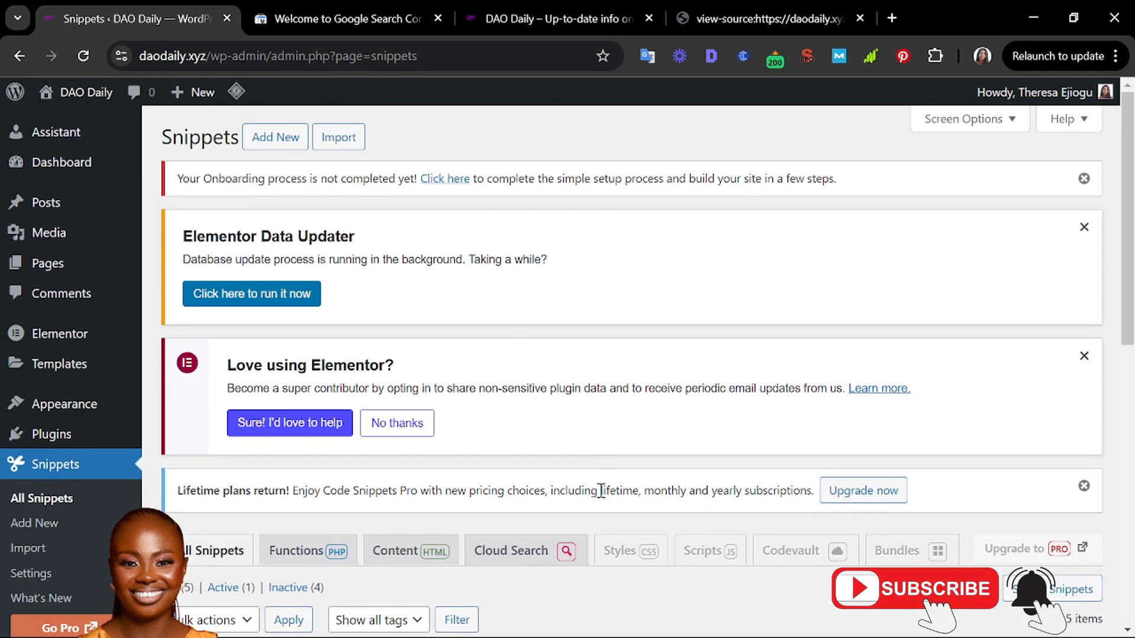
# Add a new snippet titled "Google Search Console Code".
pyautogui.click(282, 143)
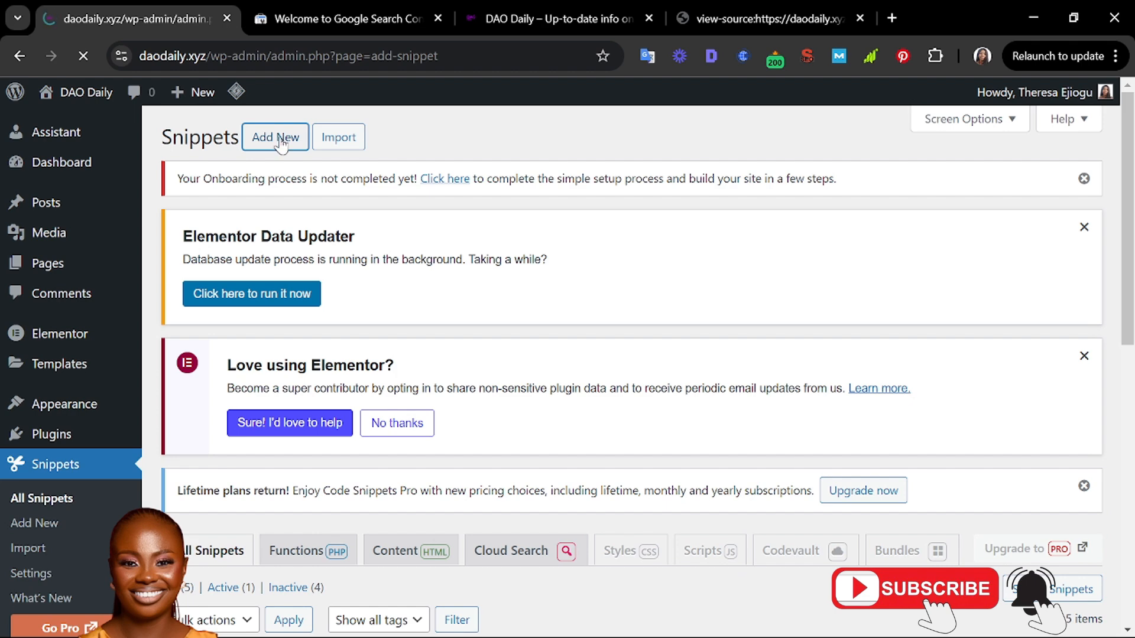
pyautogui.scroll(-3, 718, 328)
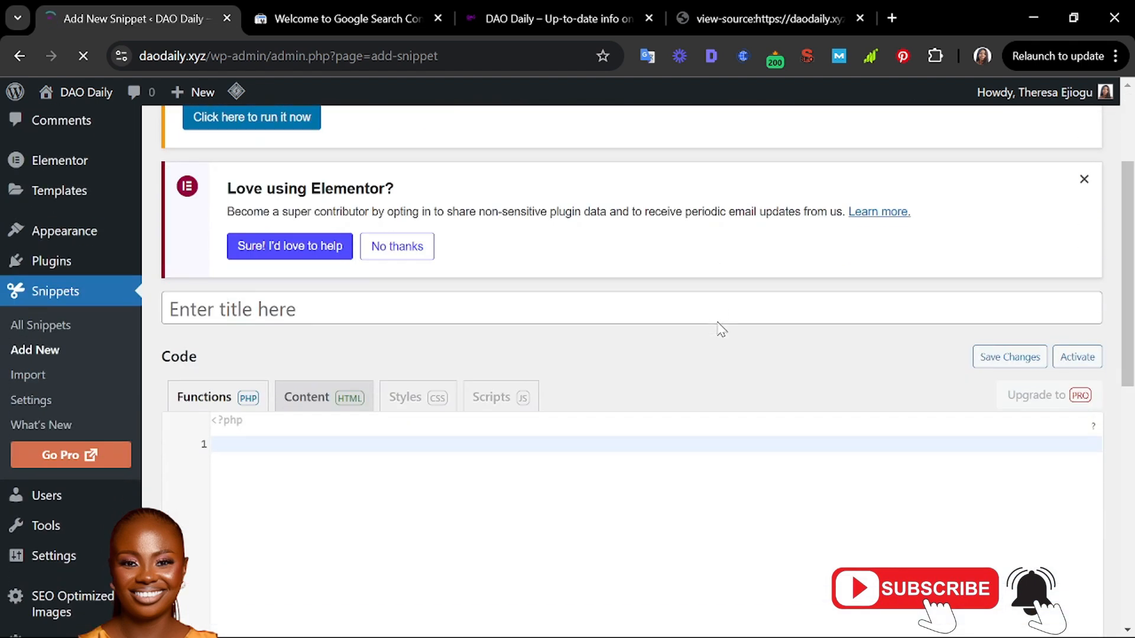
pyautogui.click(719, 290)
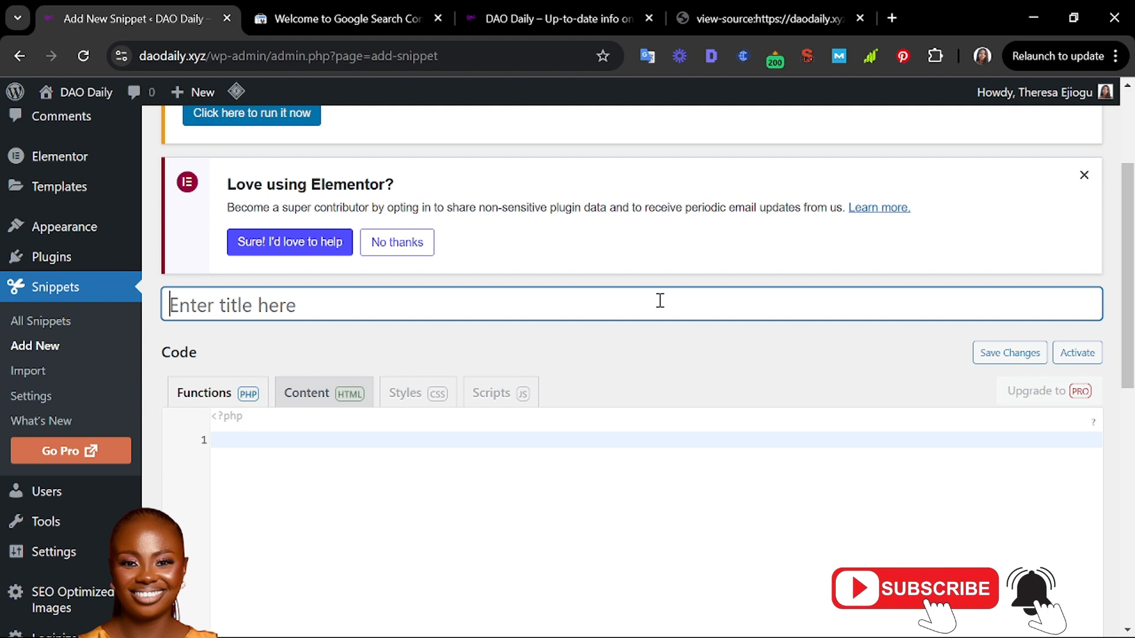
pyautogui.write('Google ')
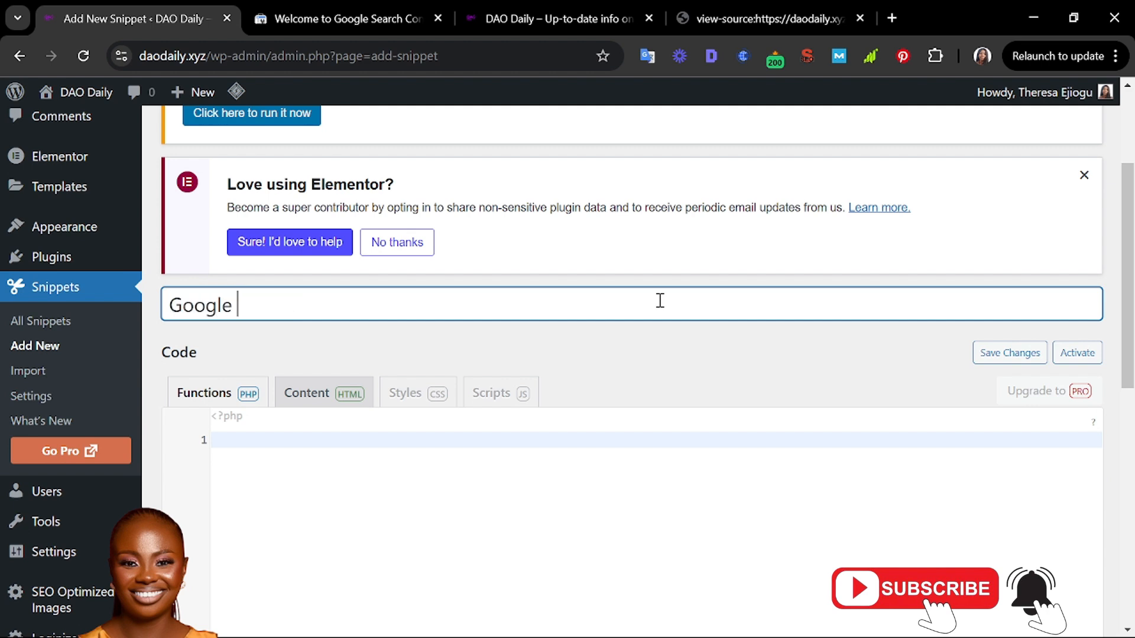
pyautogui.write('Search Console ')
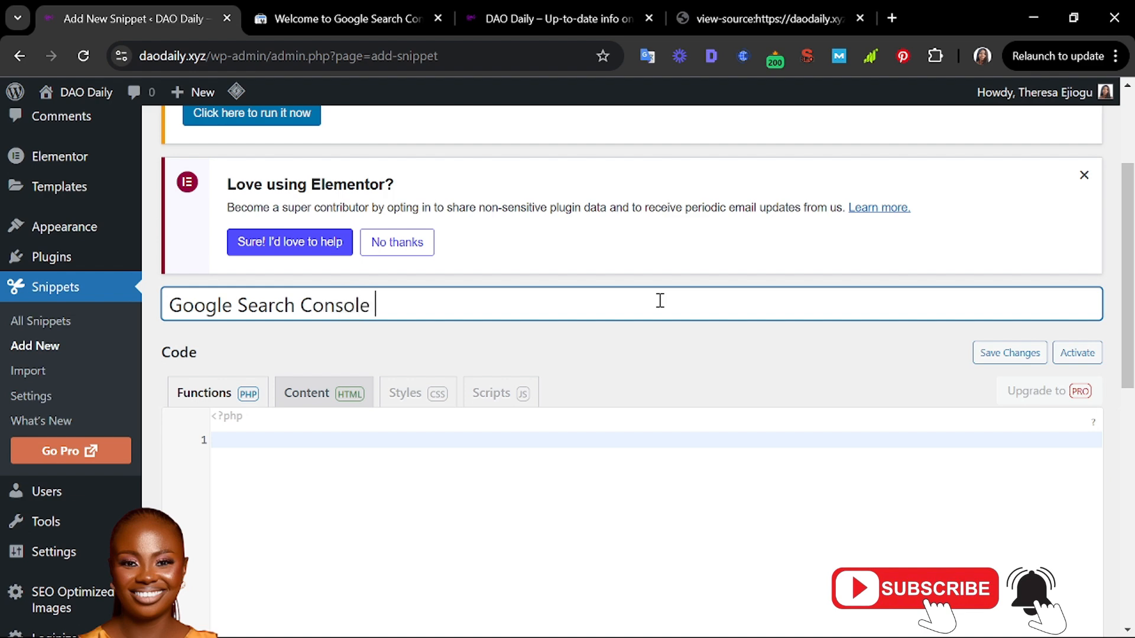
pyautogui.write('Code')
# Make the snippet an HTML content snippet and paste the copied google-site-verification meta tag as its code.
pyautogui.scroll(-3, 598, 335)
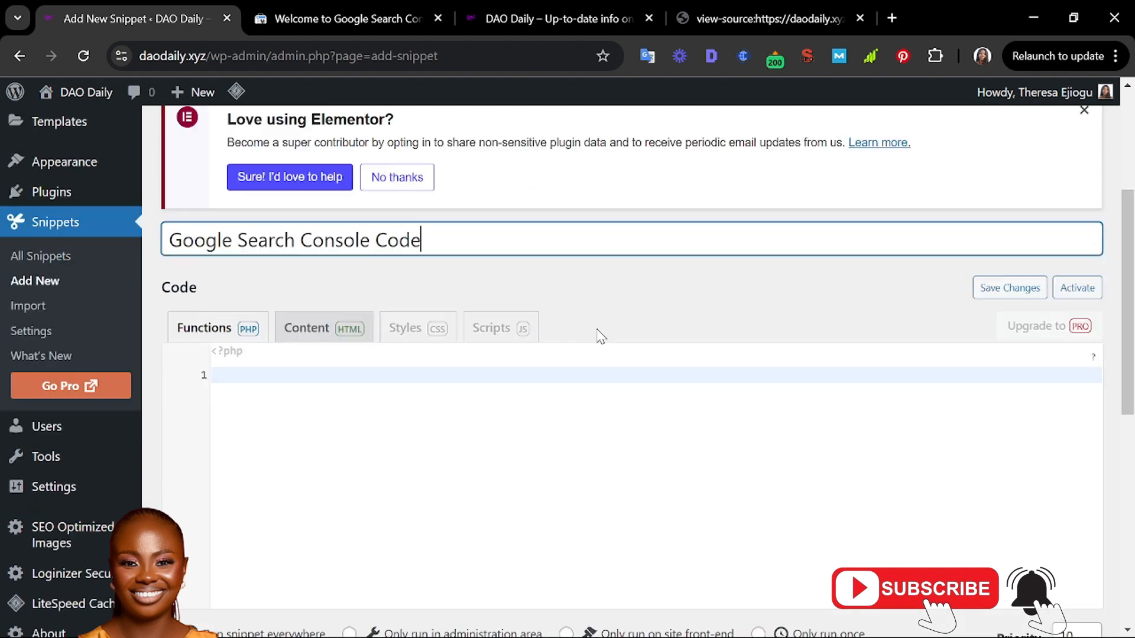
pyautogui.scroll(2, 501, 331)
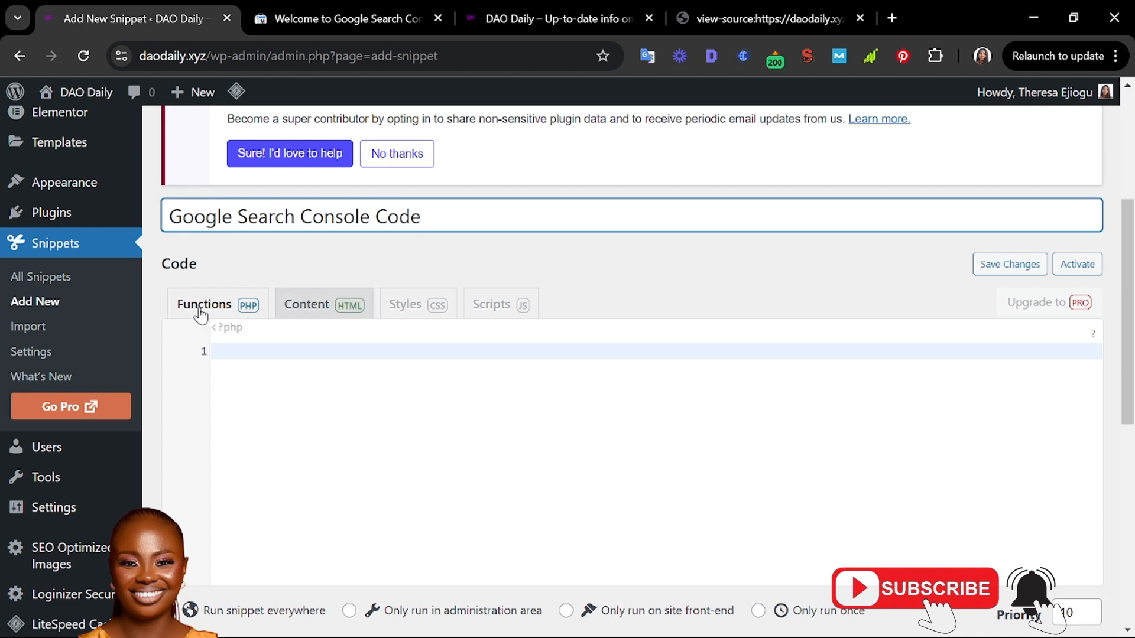
pyautogui.click(322, 310)
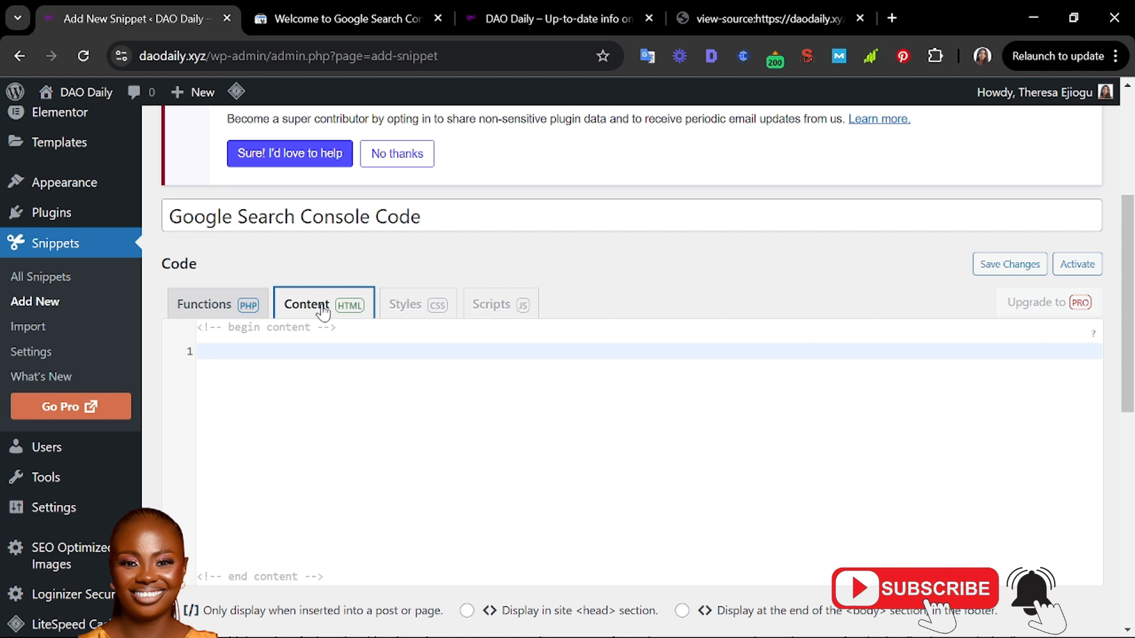
pyautogui.click(323, 345)
pyautogui.write('<meta name="google-site-verification" content="pGAIL13XhYbGFMdafN-O-kX5GhON5oHda5mEYn1JPPU" />')
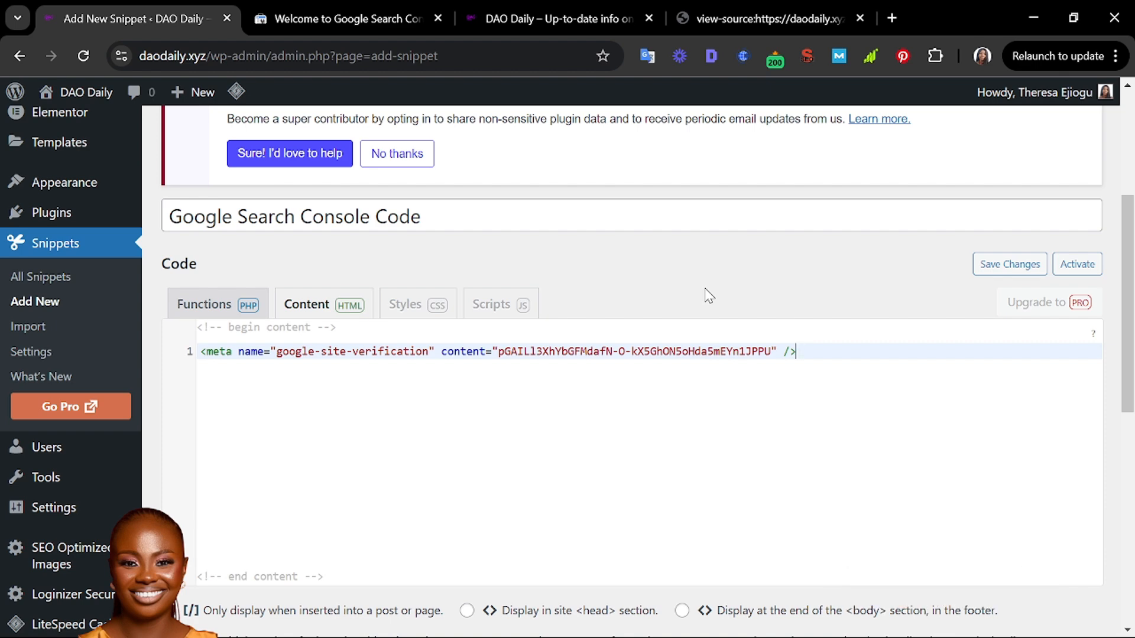
# Set the snippet to display in the site <head> section, save it and activate it.
pyautogui.scroll(-3, 709, 295)
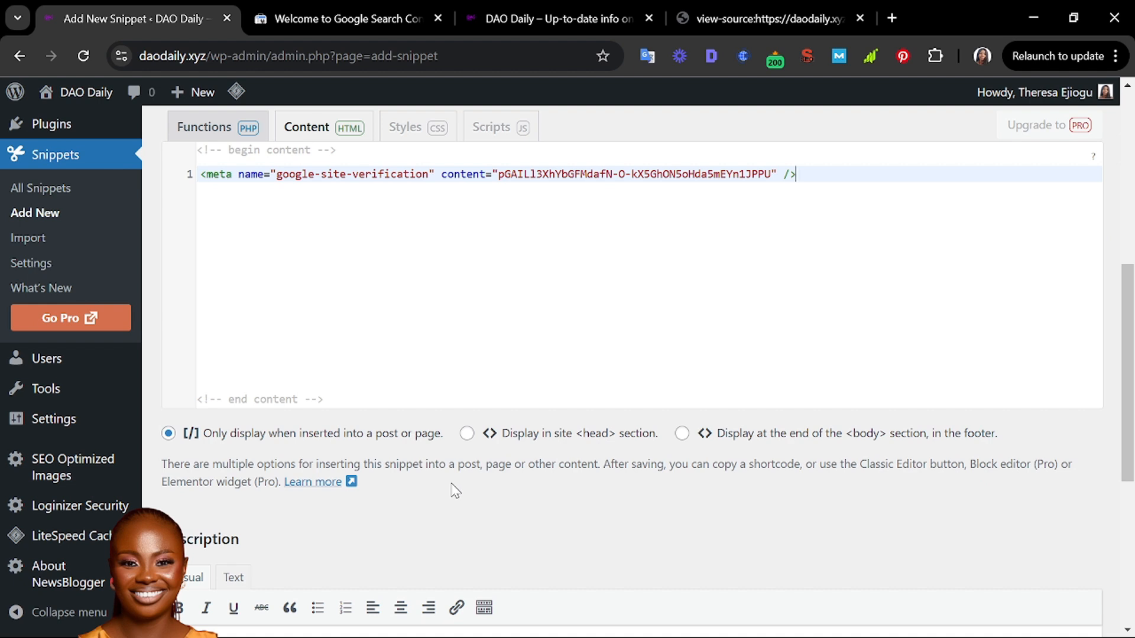
pyautogui.click(467, 434)
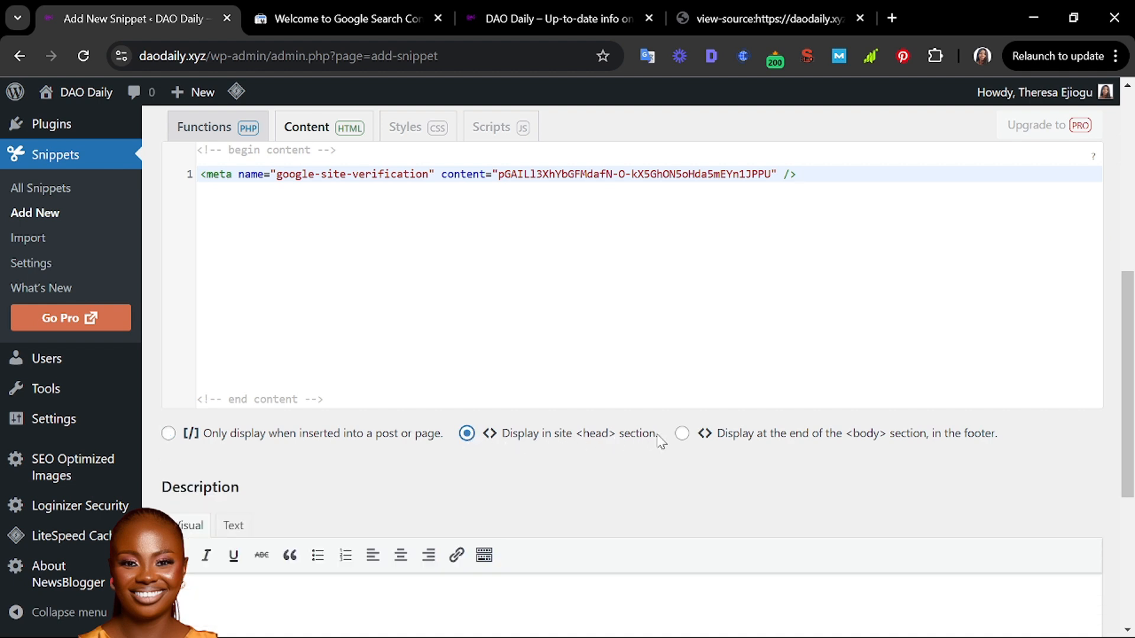
pyautogui.scroll(-5, 666, 471)
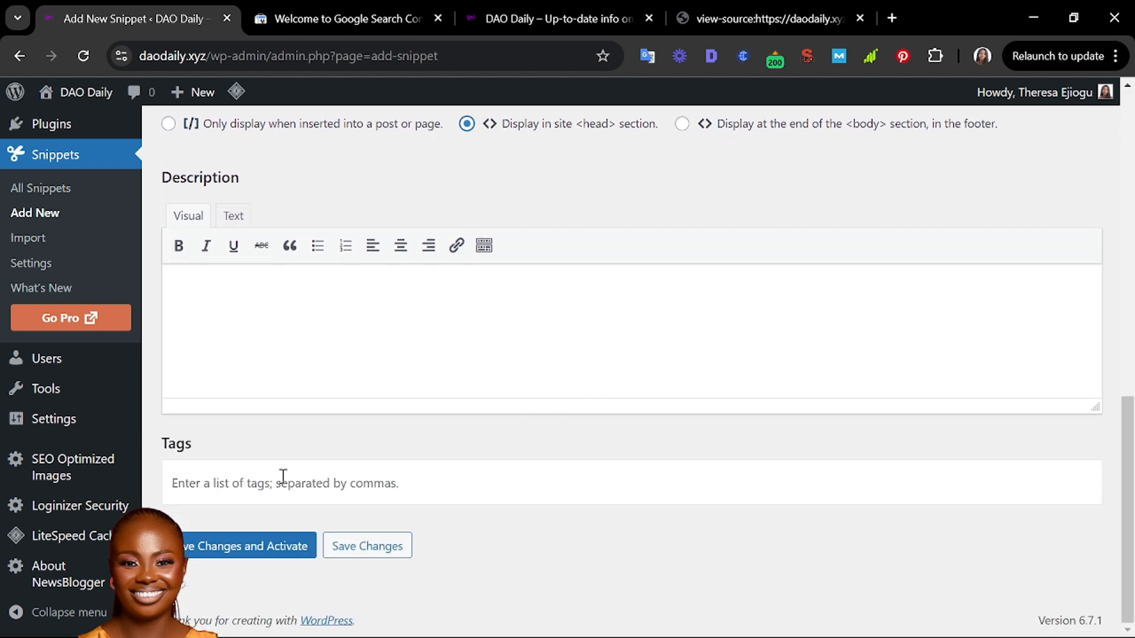
pyautogui.click(229, 552)
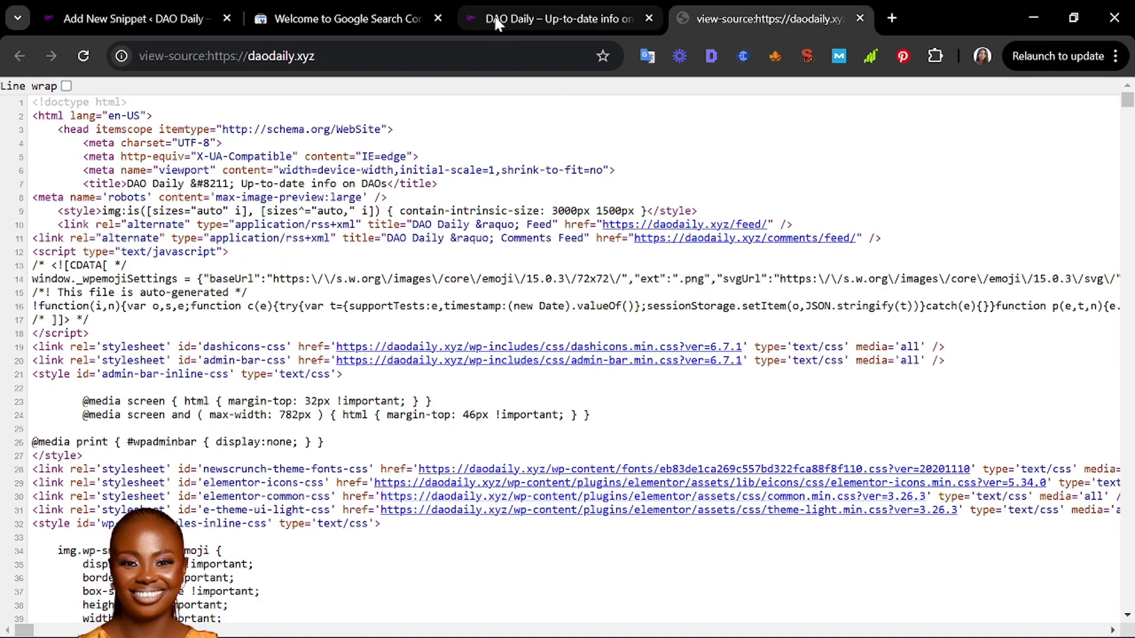
# Switch to Google Search Console, verify ownership with the HTML tag, open the daodaily.xyz property and dismiss the Overview tip.
pyautogui.click(494, 14)
pyautogui.click(379, 16)
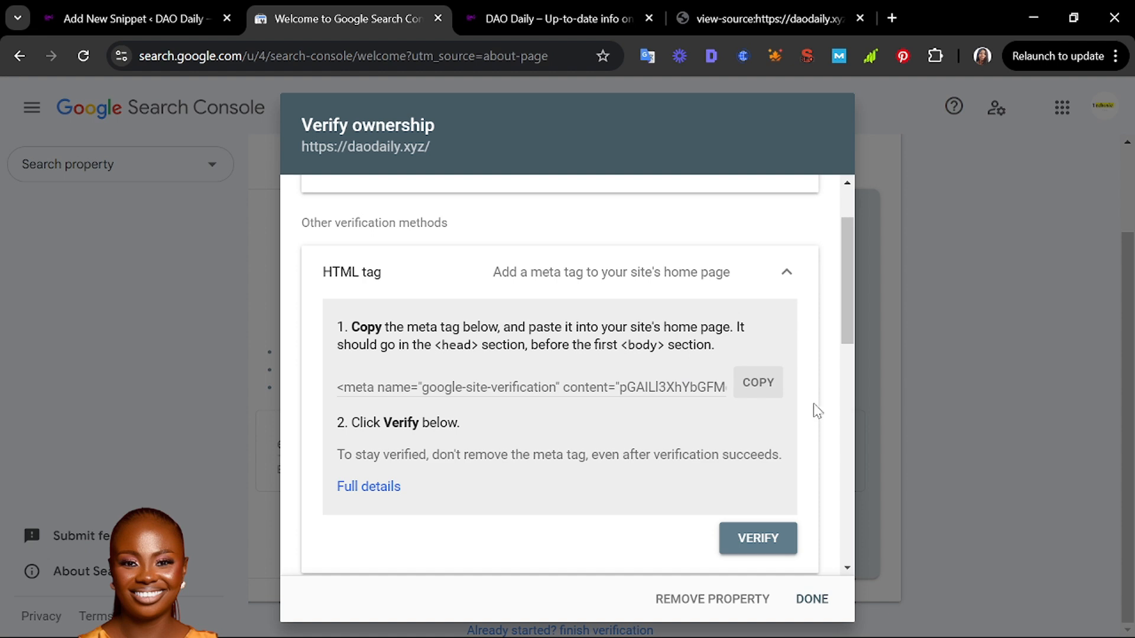
pyautogui.click(736, 547)
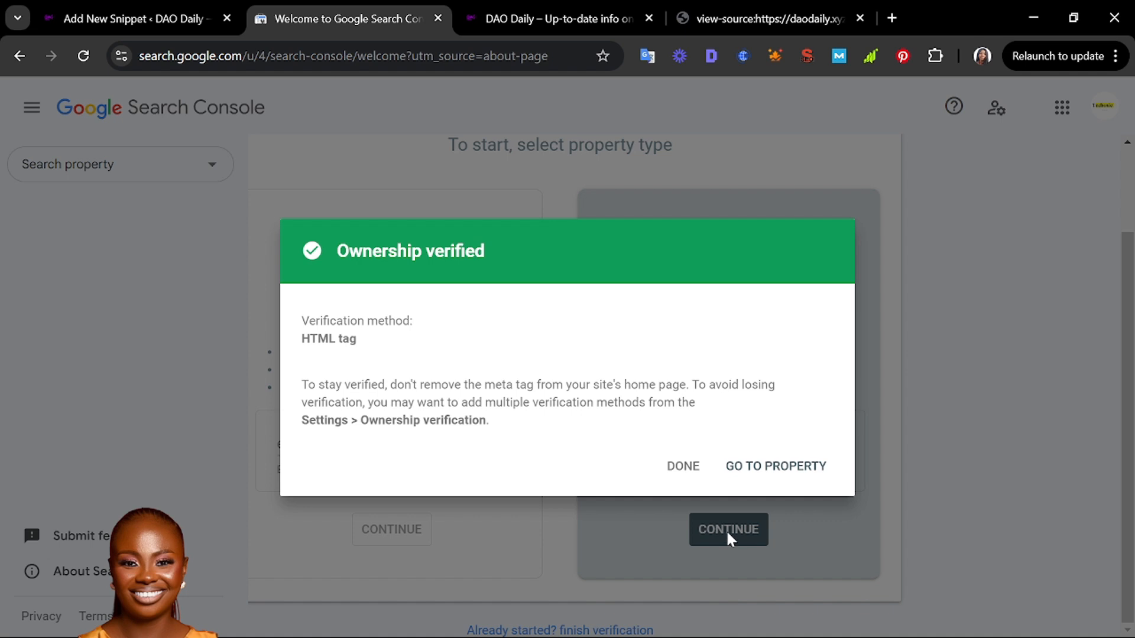
pyautogui.click(766, 470)
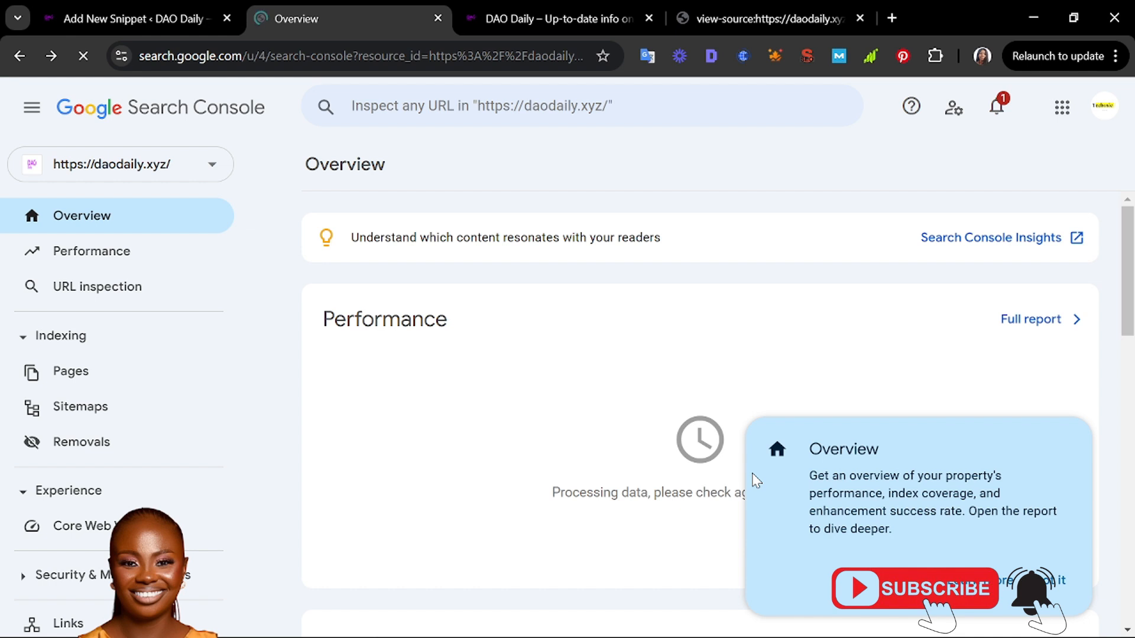
pyautogui.click(1059, 584)
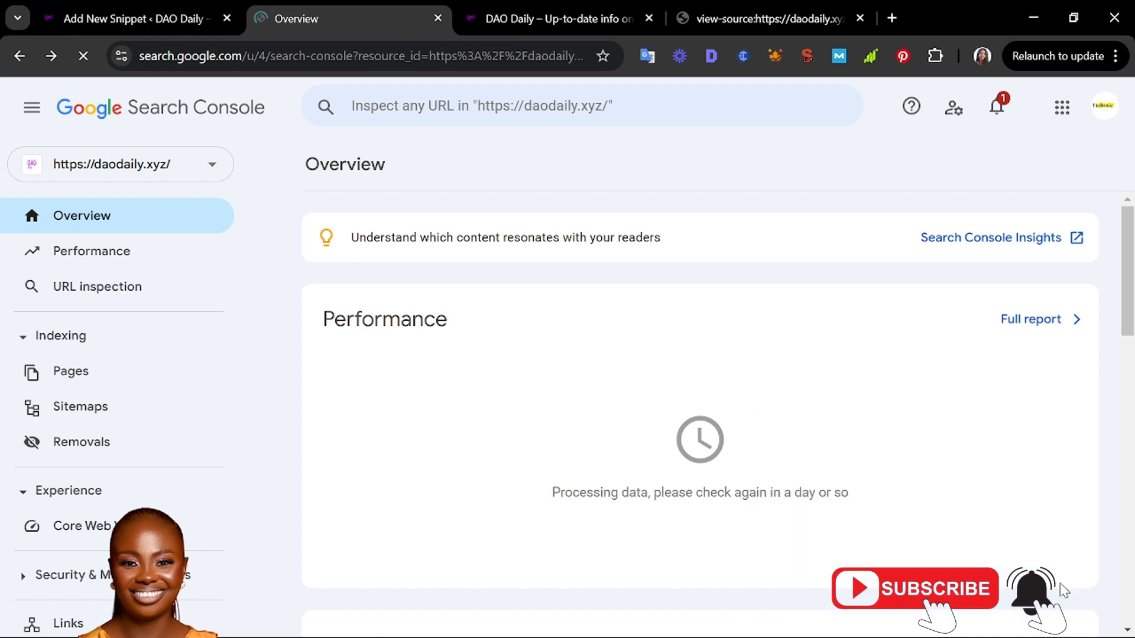
pyautogui.click(201, 173)
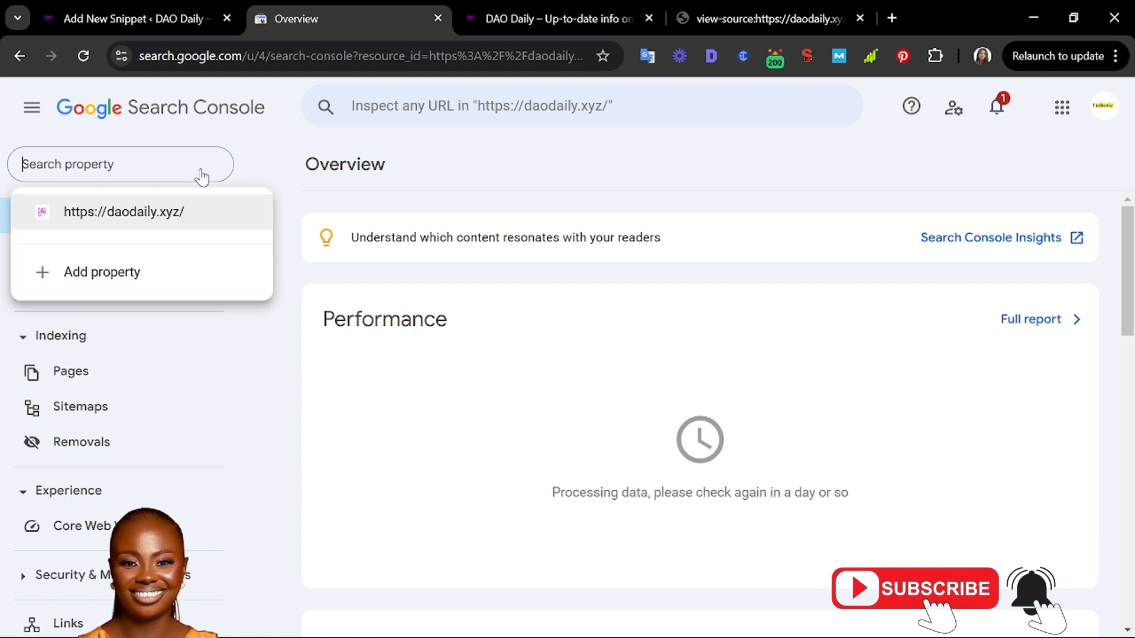
pyautogui.click(83, 289)
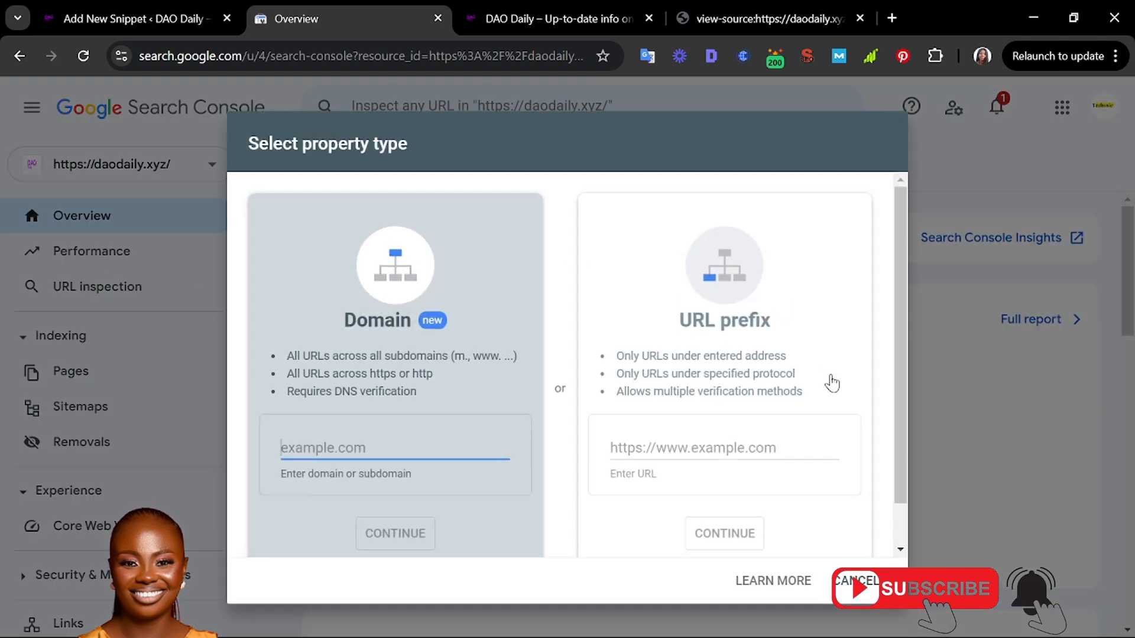
pyautogui.scroll(-2, 828, 380)
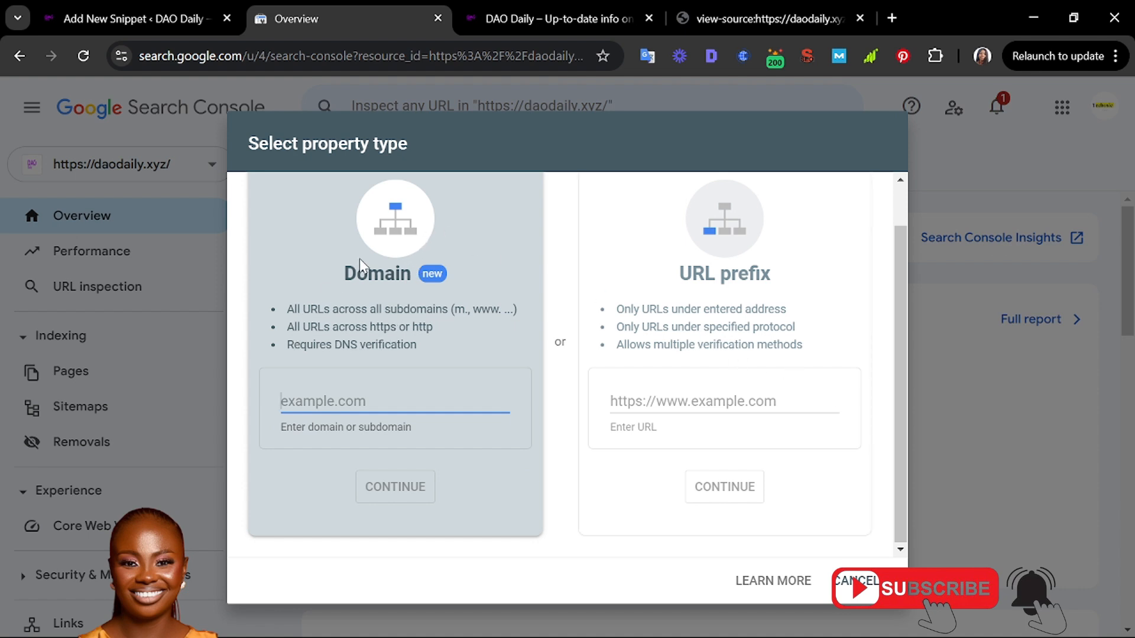
pyautogui.click(681, 391)
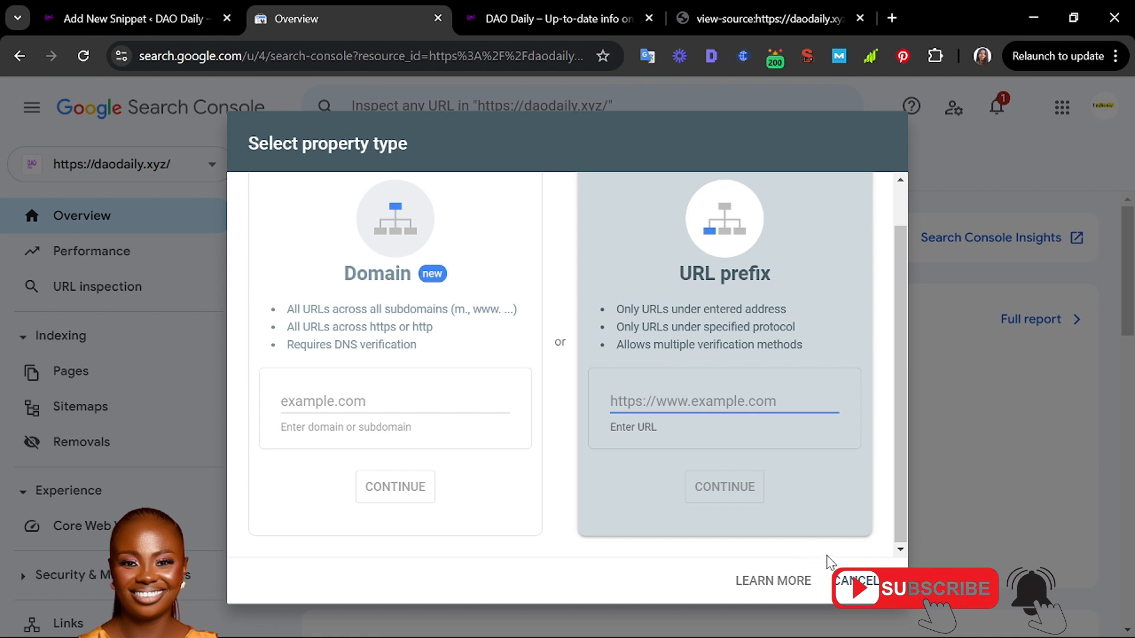
pyautogui.click(857, 584)
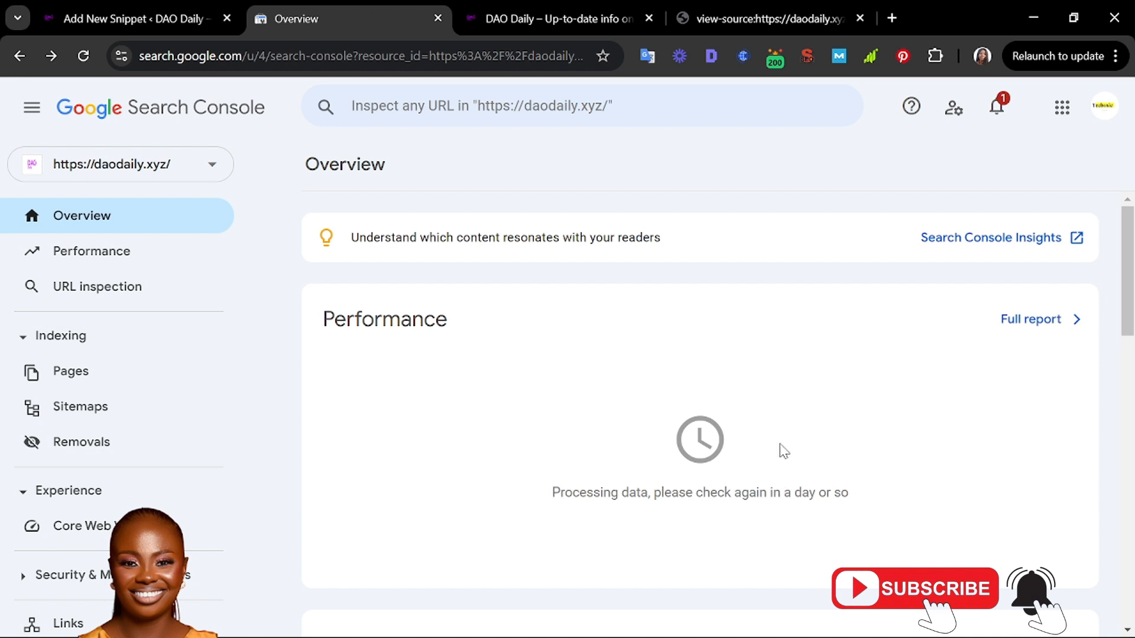